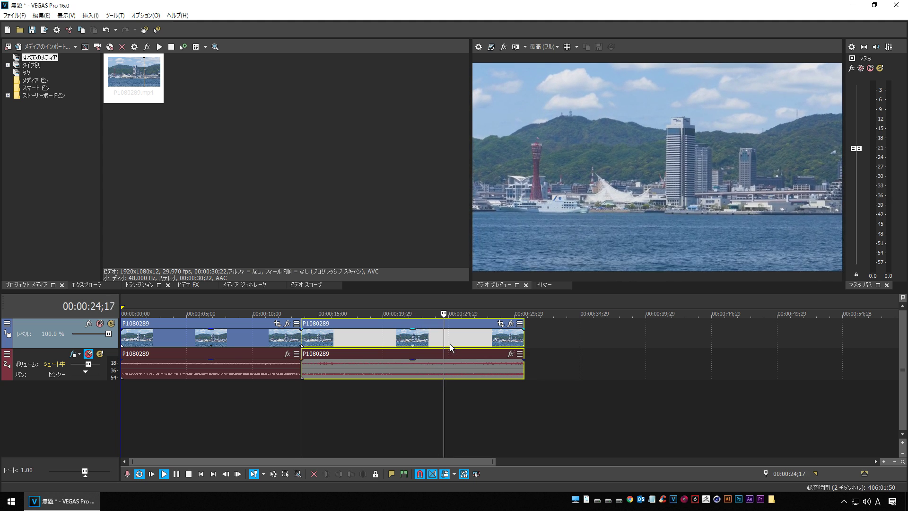
Step: Split the P1080289 event into segments, delete the surplus ones to keep the opening 7;23, and play that section as a loop
left_click(465, 341)
key("s")
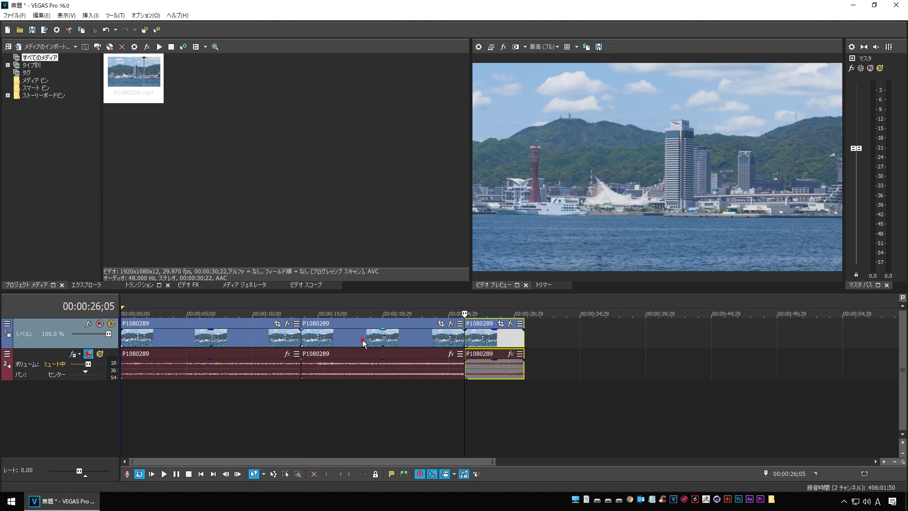
left_click(362, 340)
key("s")
left_click(320, 340)
key("Delete")
left_click(229, 337)
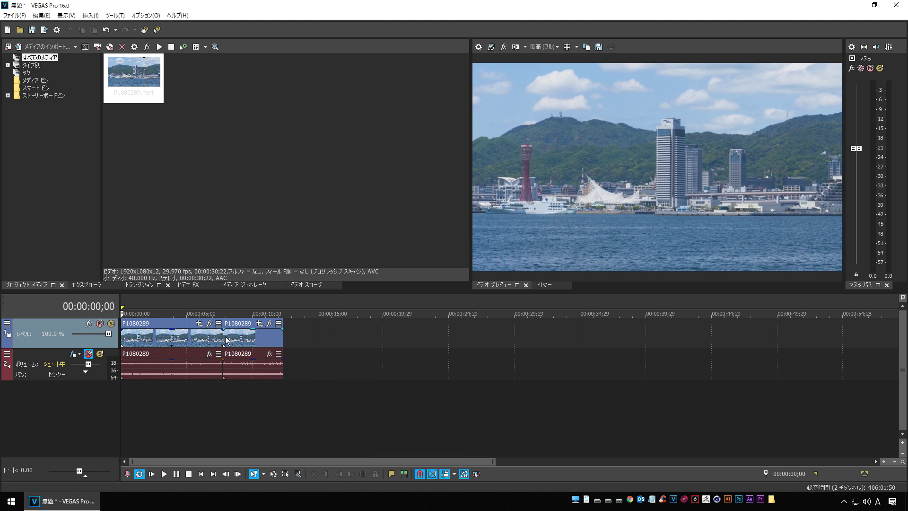
scroll(393, 348, "up", 6)
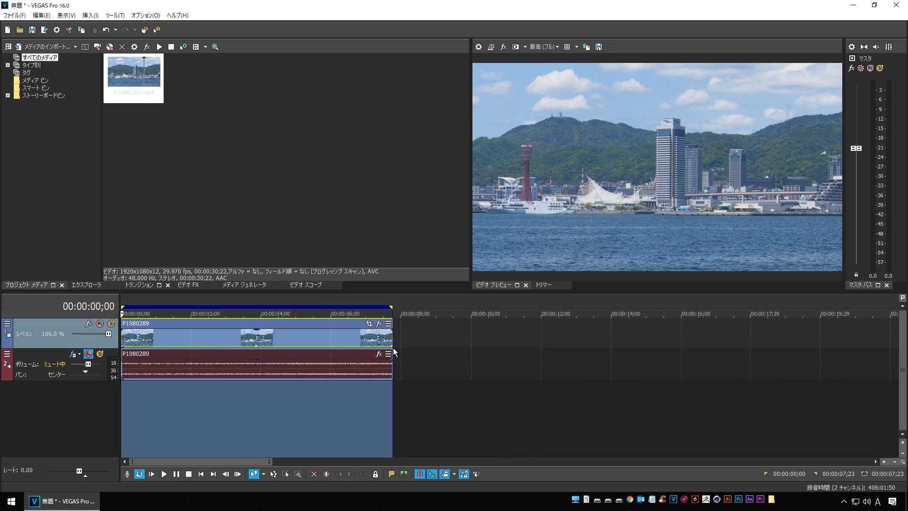
key("space")
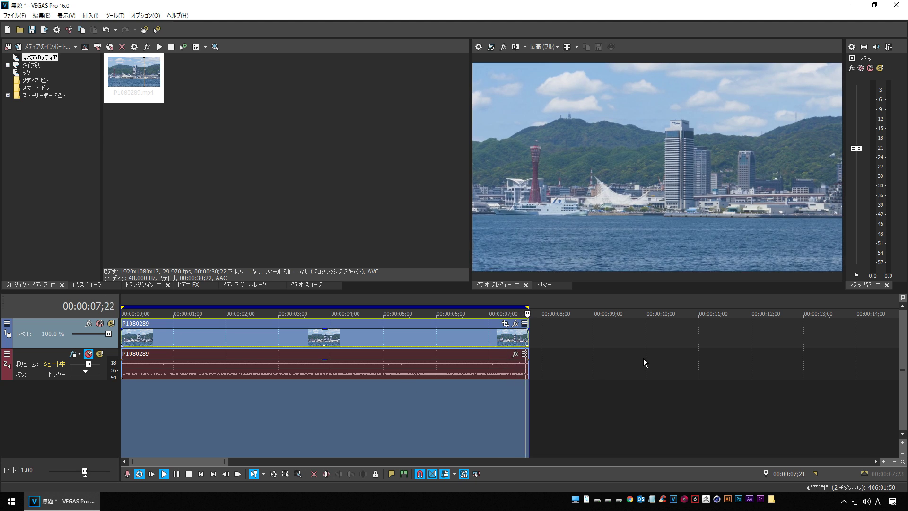
Step: Extend the event's end to 11;15, set the loop region to the whole event and play it back
left_click_drag(528, 338, 724, 341)
double_click(504, 336)
left_click(507, 408)
key("space")
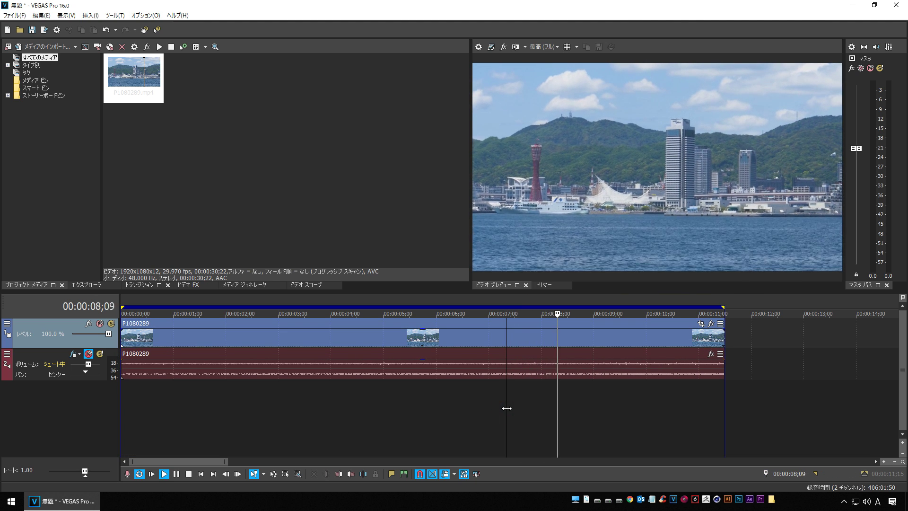
left_click(318, 402)
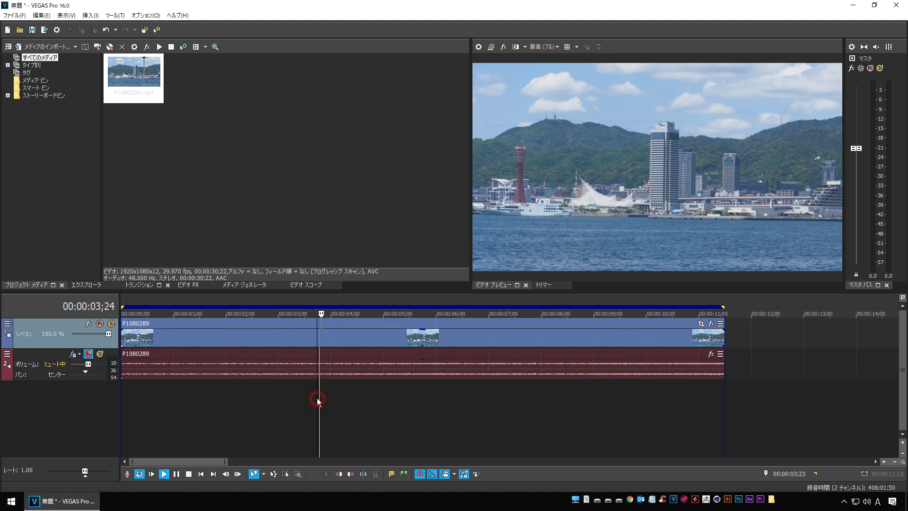
left_click(126, 412)
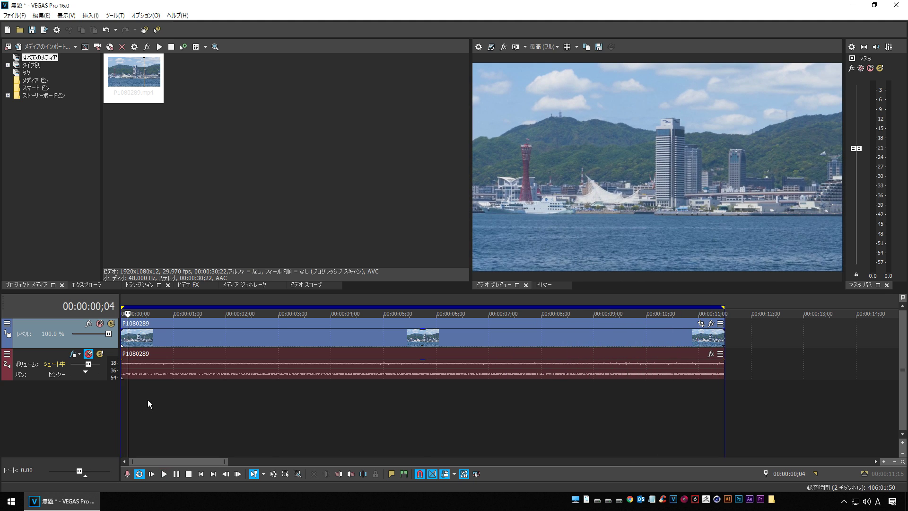
Step: Create a subclip from the video event and select it in the project media
scroll(147, 399, "down", 4)
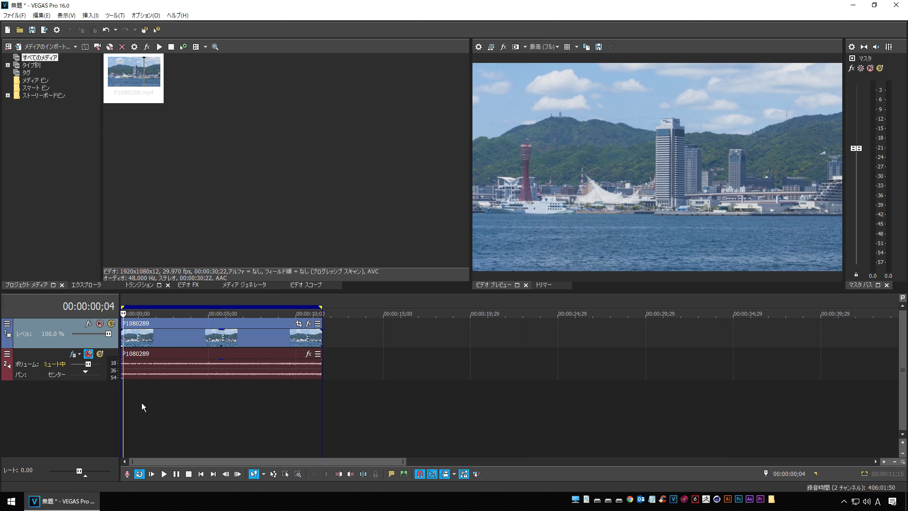
right_click(177, 340)
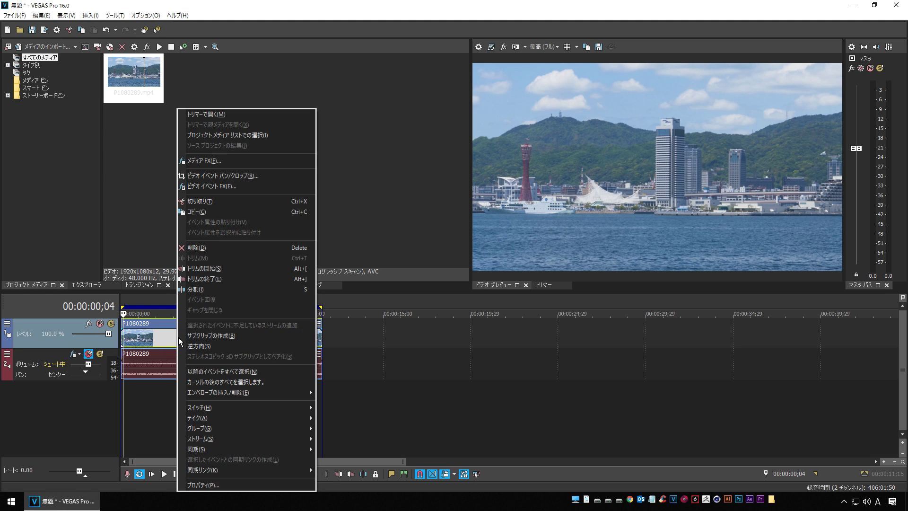
left_click(248, 336)
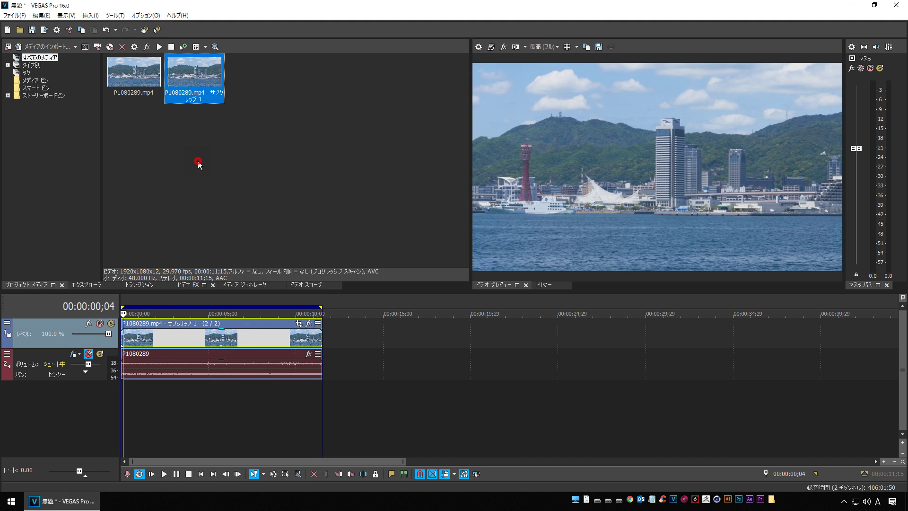
left_click(203, 80)
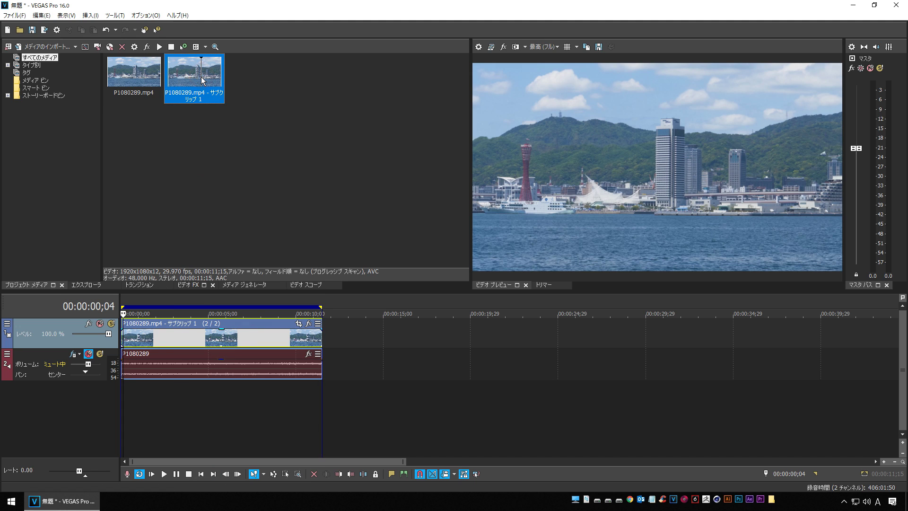
Step: Delete the original event and place P1080289.mp4 - サブクリップ 1 at the start of the timeline
left_click(152, 339)
key("Delete")
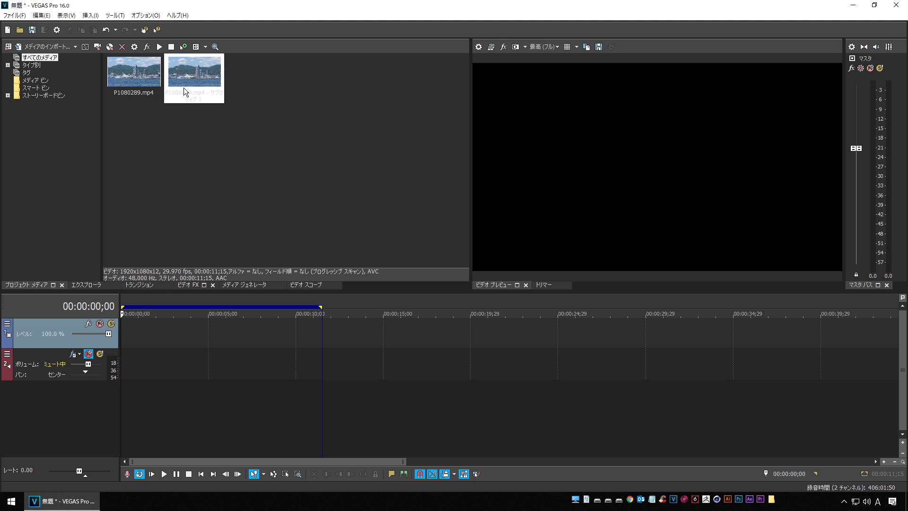
left_click_drag(198, 93, 122, 355)
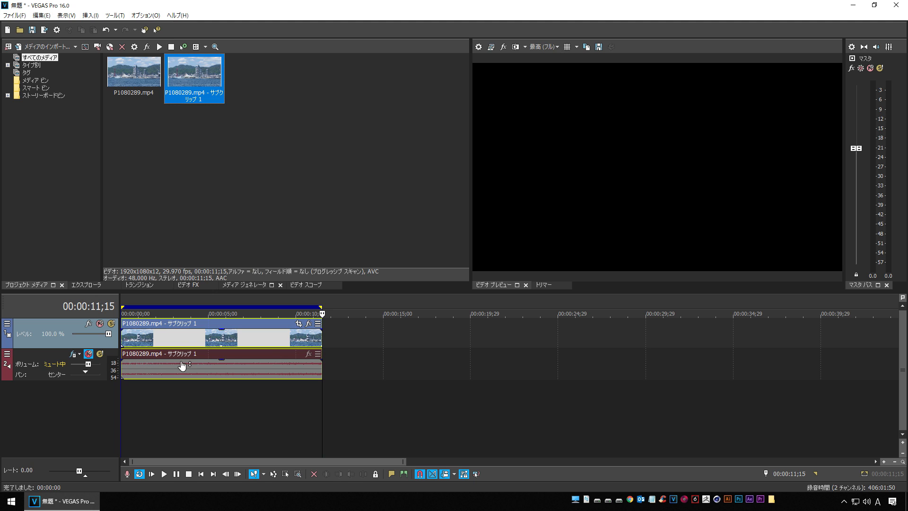
Step: Add the VEGAS ビデオ手ブレ補正 (video stabilization) effect to the subclip as a media FX
left_click(176, 337)
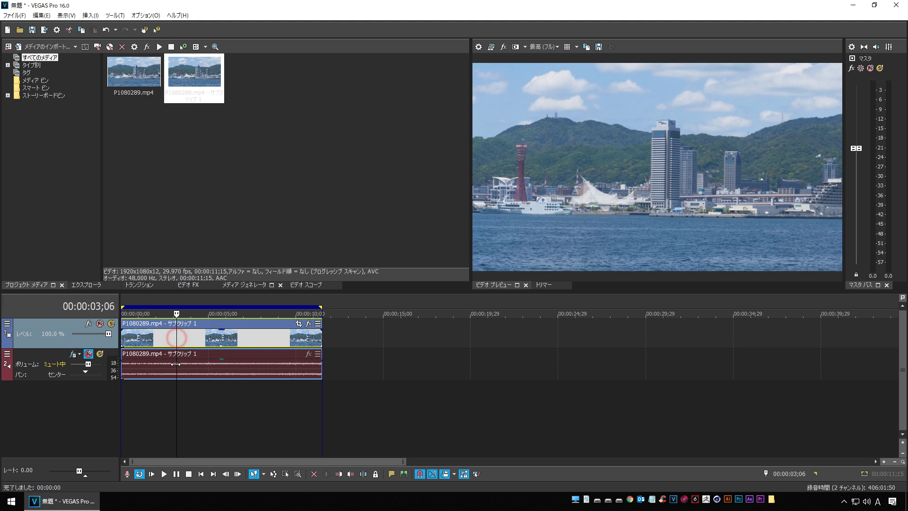
right_click(194, 337)
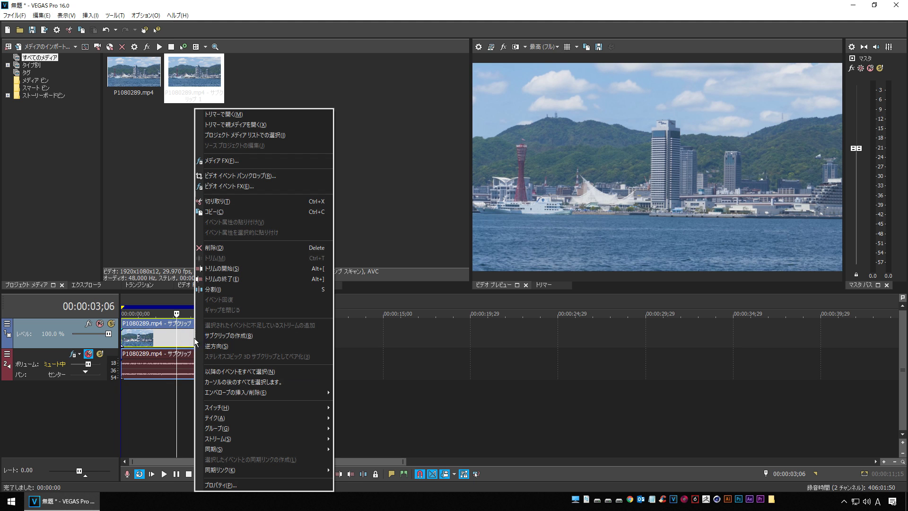
left_click(236, 160)
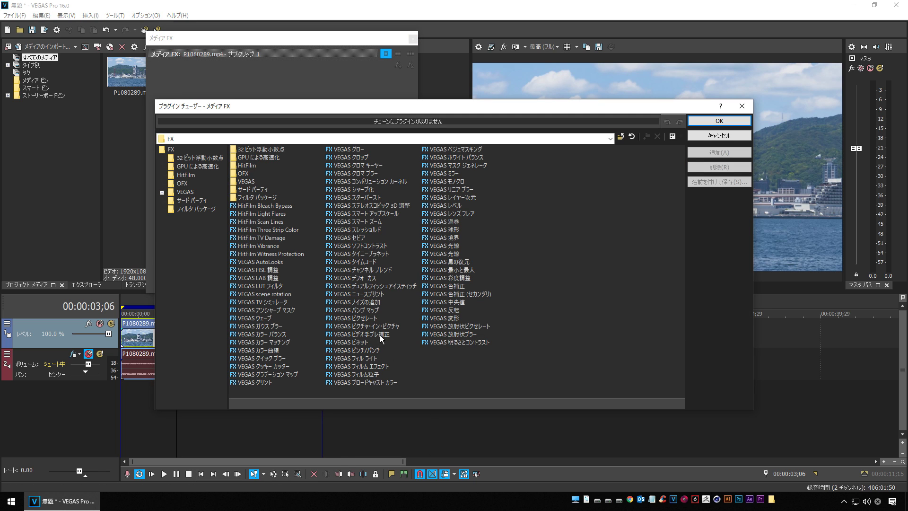
left_click(380, 334)
left_click(719, 152)
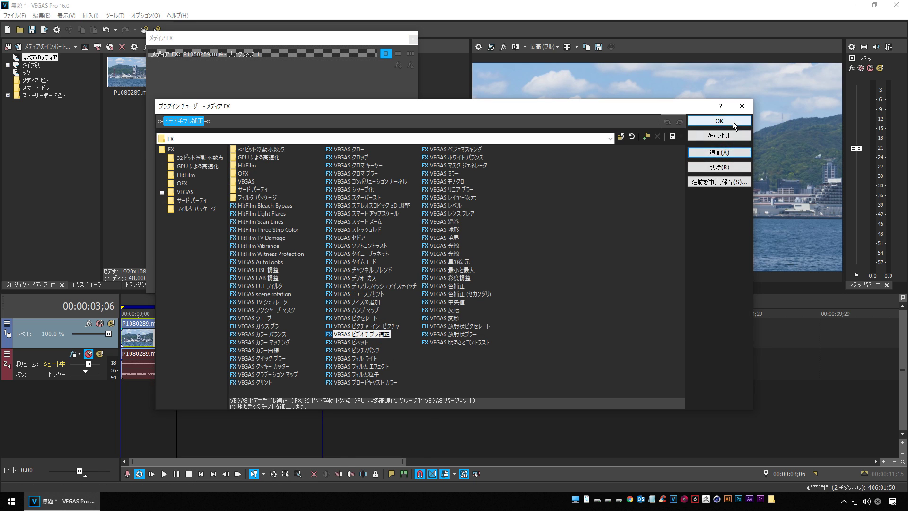
left_click(719, 122)
left_click_drag(267, 42, 246, 28)
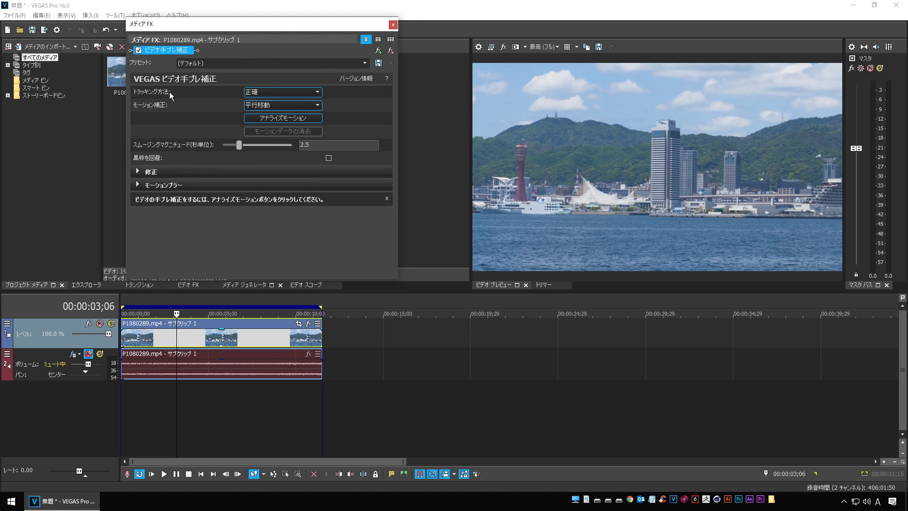
Step: Set the stabilization tracking method (トラッキング方法) to 高速
left_click(303, 92)
left_click(284, 101)
left_click(279, 92)
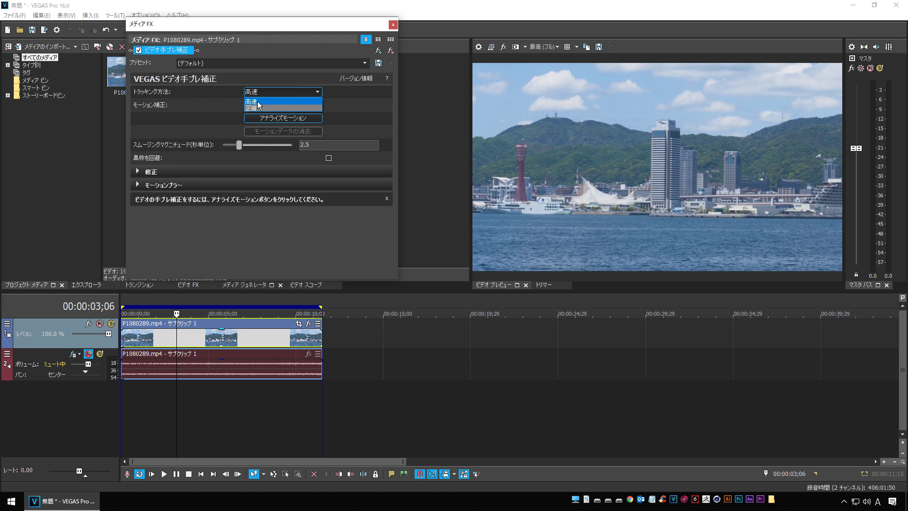
left_click(280, 93)
left_click(278, 92)
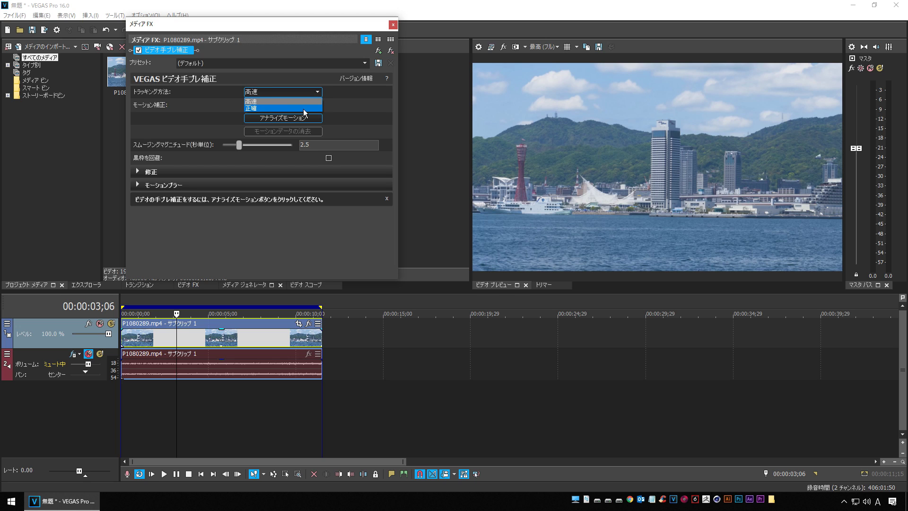
left_click(317, 92)
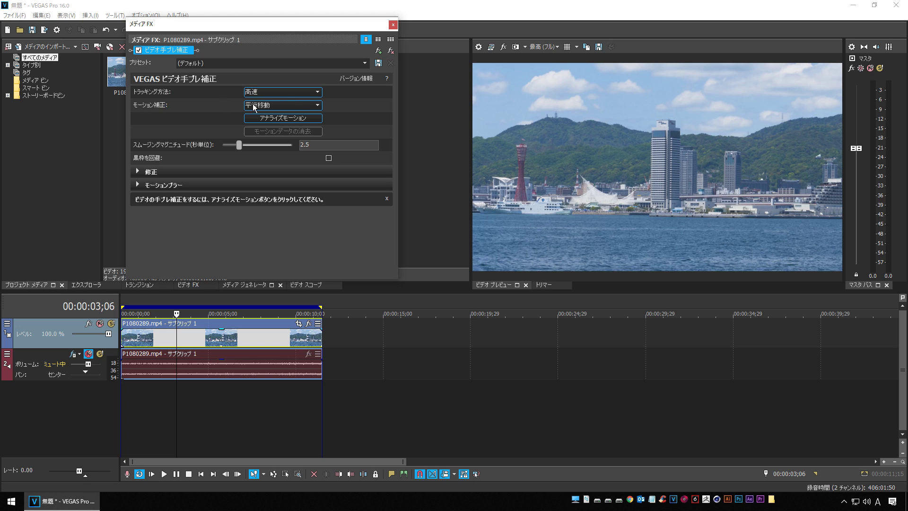
Step: Try the 類似度 option for the stabilization's motion correction (モーション補正)
left_click(304, 104)
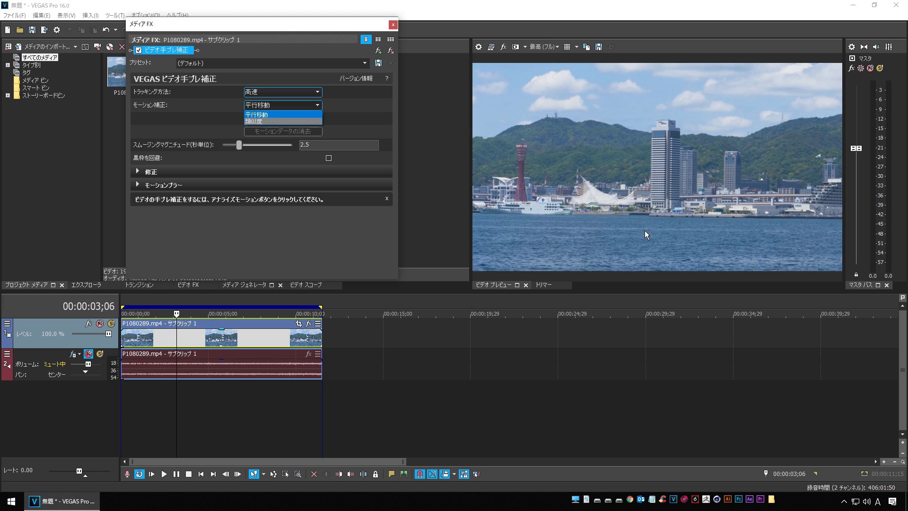
left_click(294, 115)
left_click(294, 106)
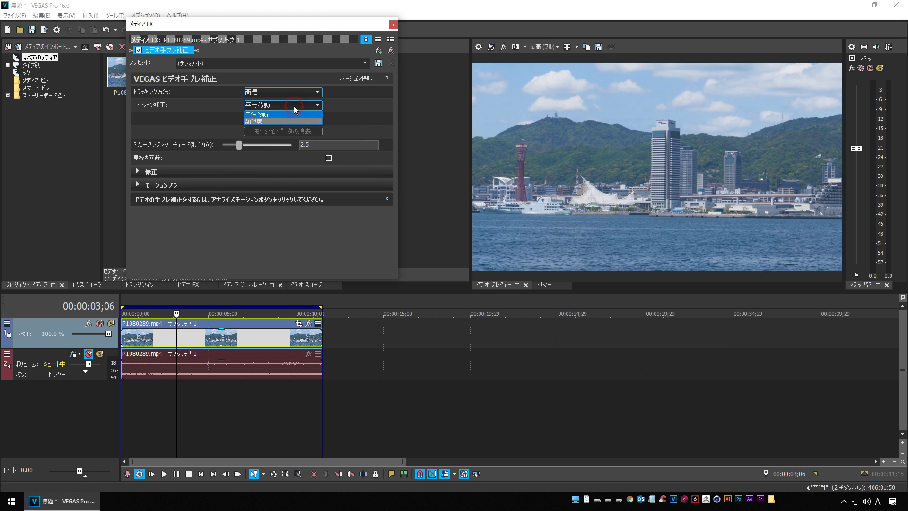
left_click(273, 122)
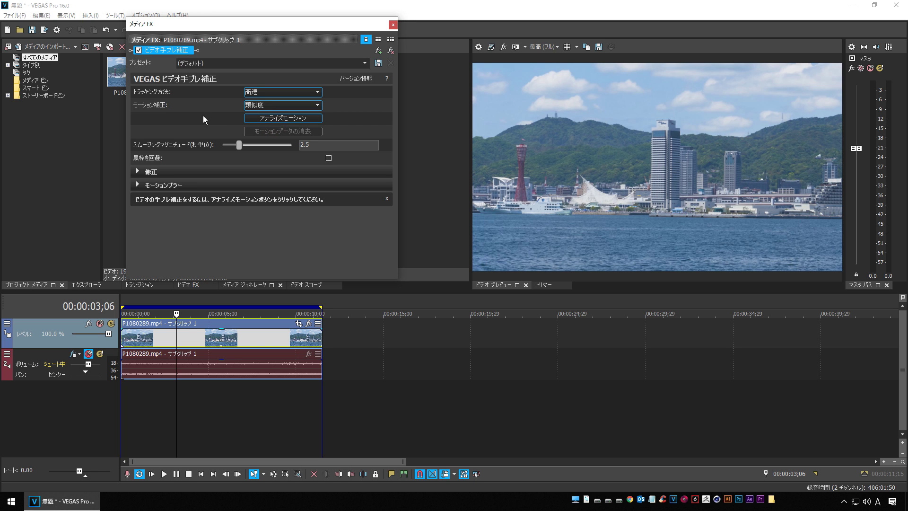
Step: Play the unstabilized subclip to check its shake, and set motion correction (モーション補正) to 平行移動
left_click(192, 416)
key("space")
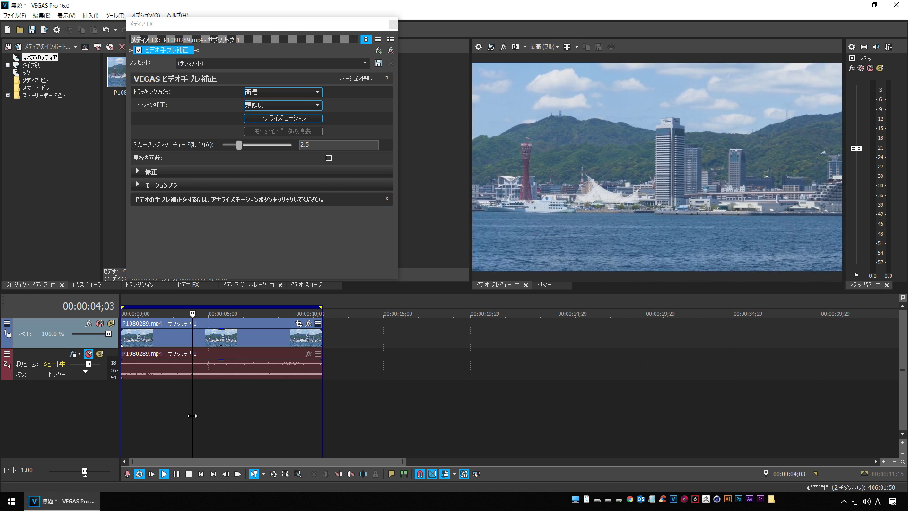
key("space")
left_click(284, 105)
left_click(271, 115)
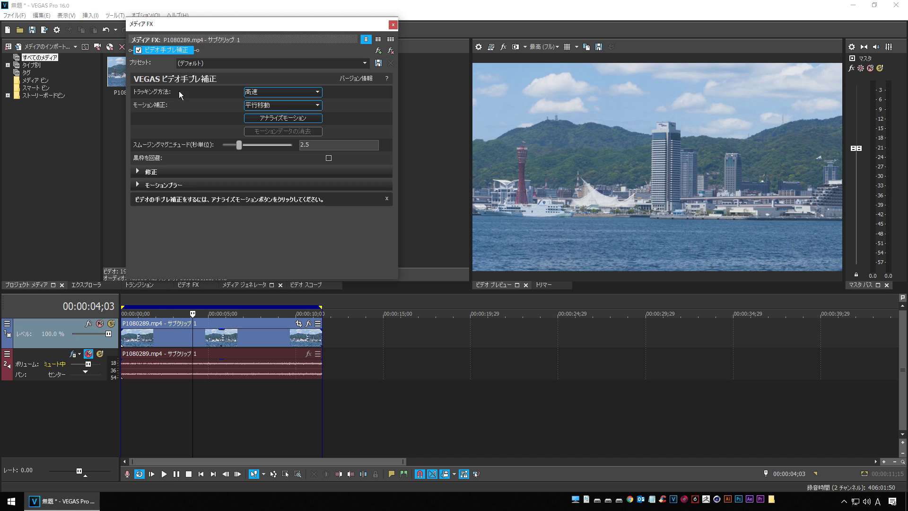
Step: Run the stabilization's motion analysis (アナライズモーション) on the subclip, minimizing and restoring the editor window to check progress
left_click(307, 121)
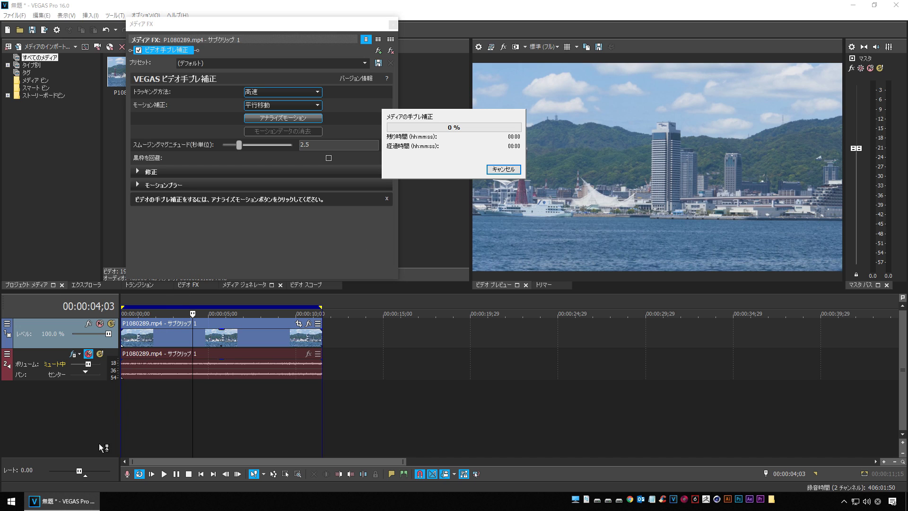
mouse_move(68, 505)
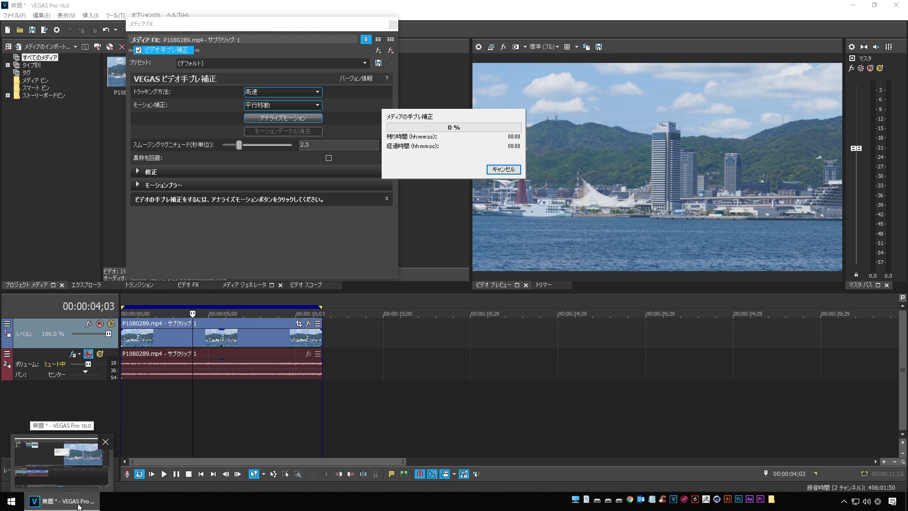
left_click(79, 505)
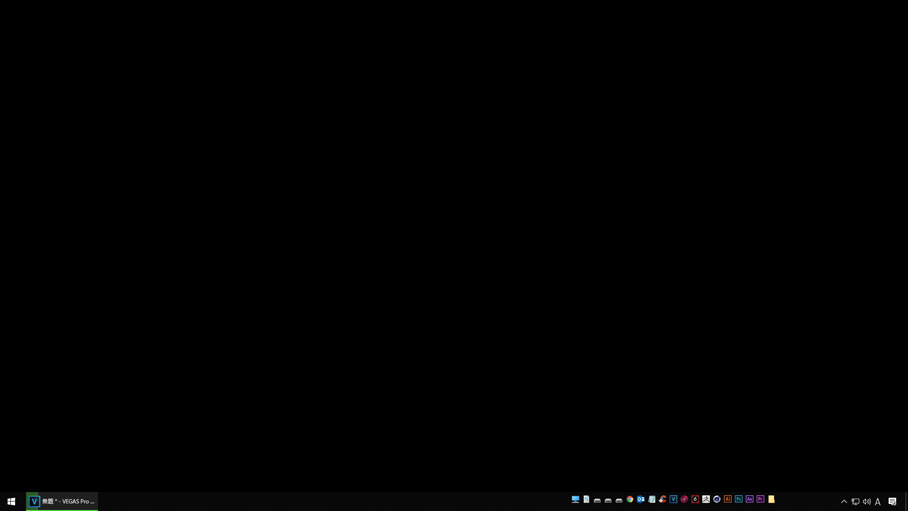
left_click(95, 508)
left_click(91, 508)
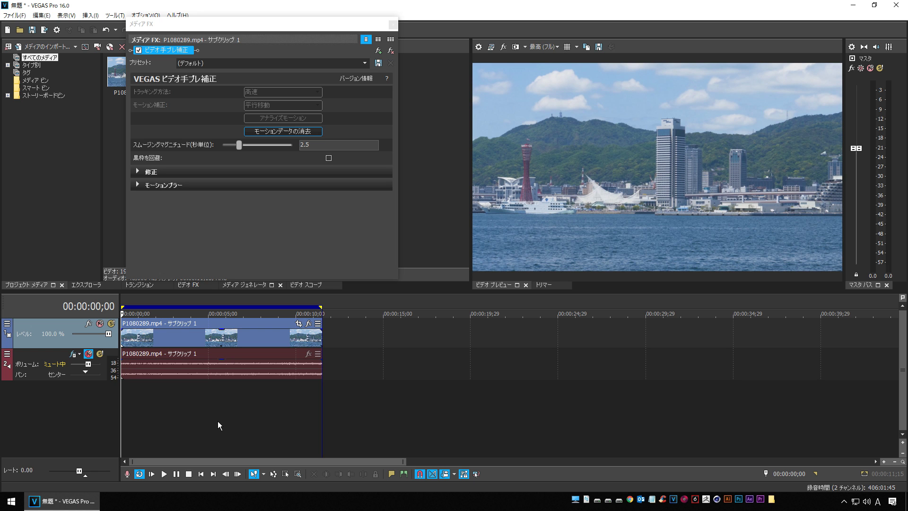
Step: Play the stabilized subclip and toggle the ビデオ手ブレ補正 effect off and on to compare the results
key("space")
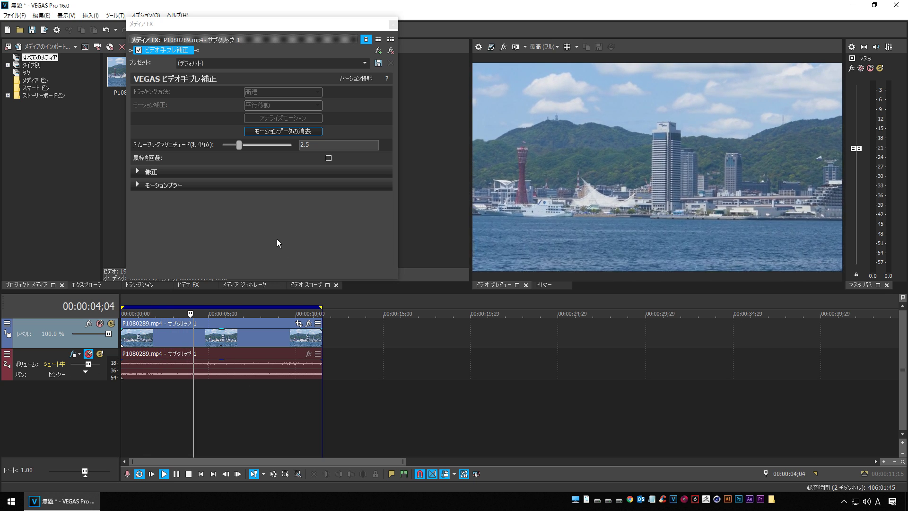
left_click(139, 50)
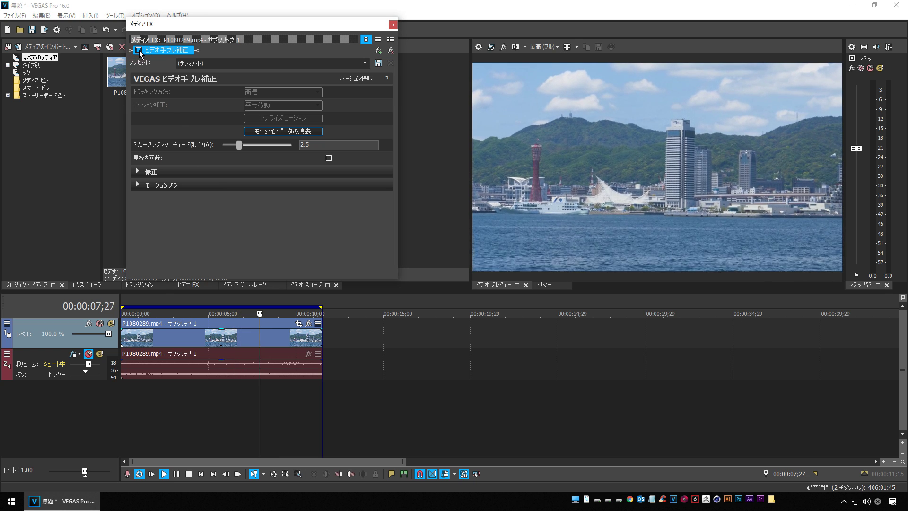
left_click(139, 50)
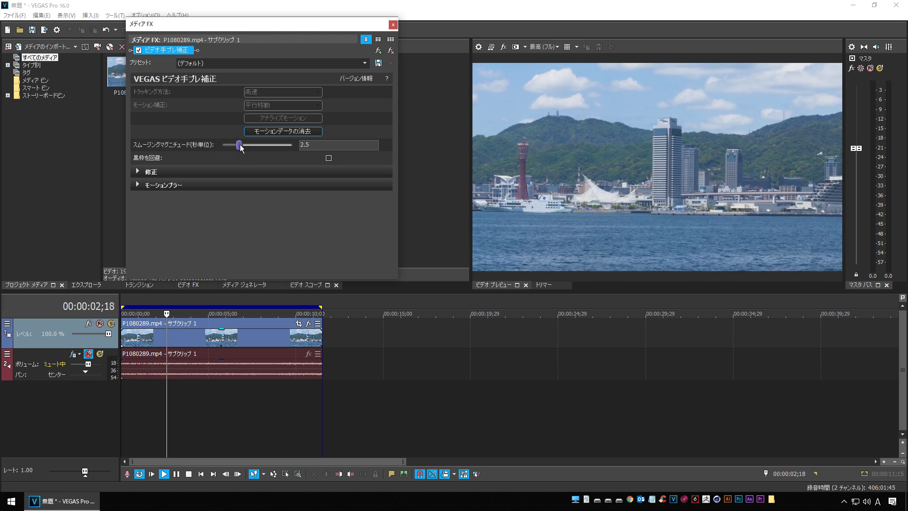
Step: Set the smoothing magnitude (スムージングマグニチュード) to 8.5 and switch the stabilization effect off for comparison
left_click_drag(240, 148, 281, 148)
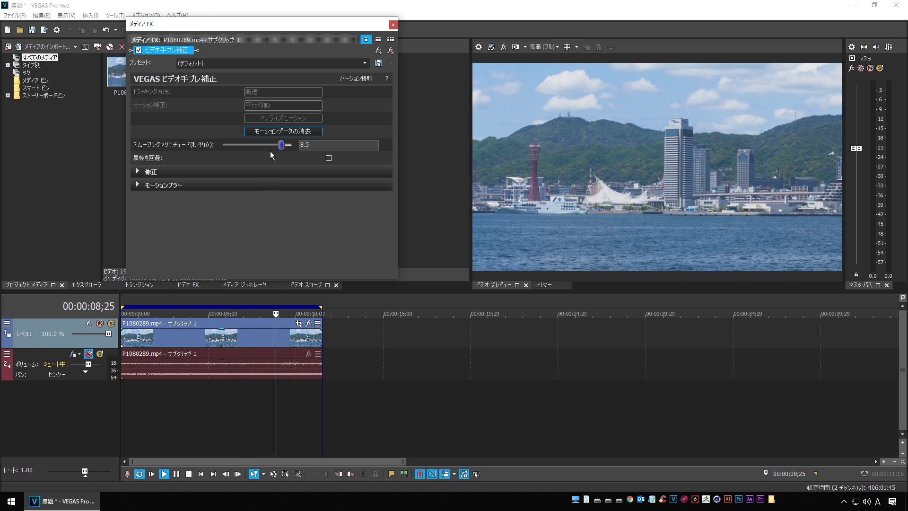
left_click(138, 51)
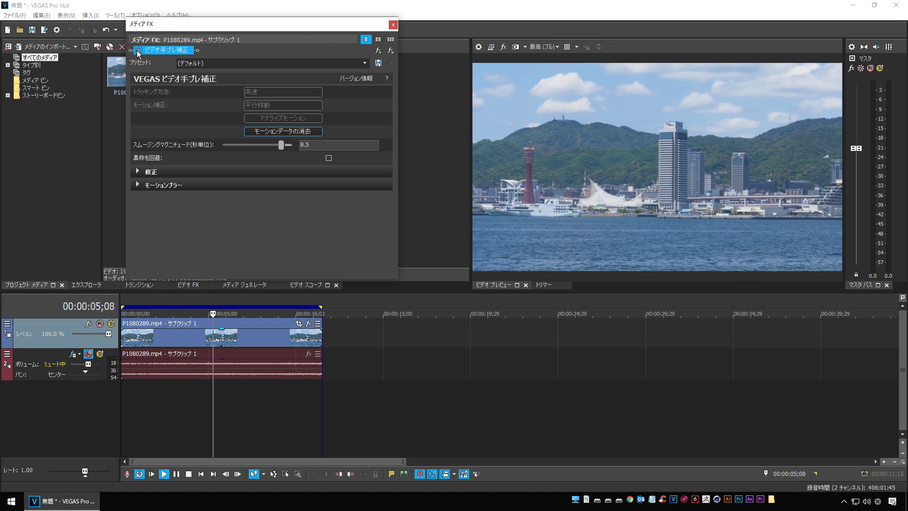
Step: Switch the ビデオ手ブレ補正 effect back on and play the subclip, pausing near 8 and 9 seconds to examine the frame edges
left_click(139, 50)
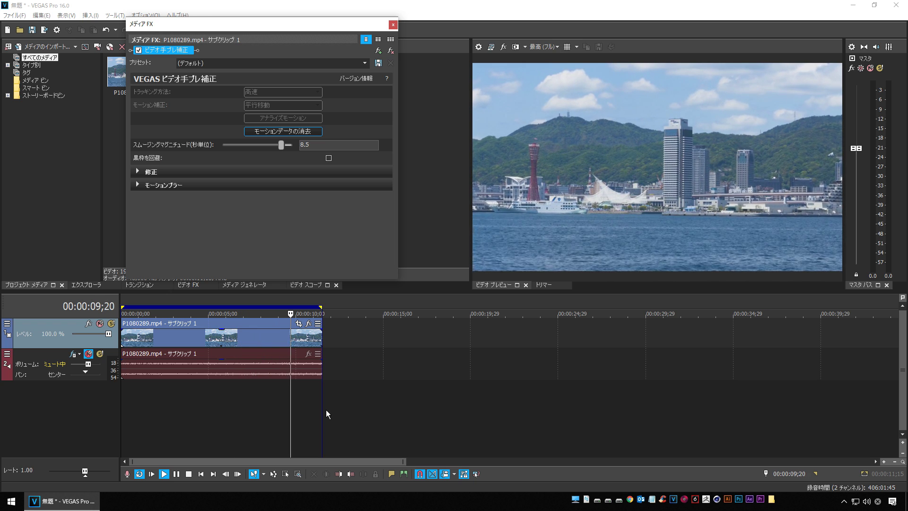
left_click(255, 400)
key("Return")
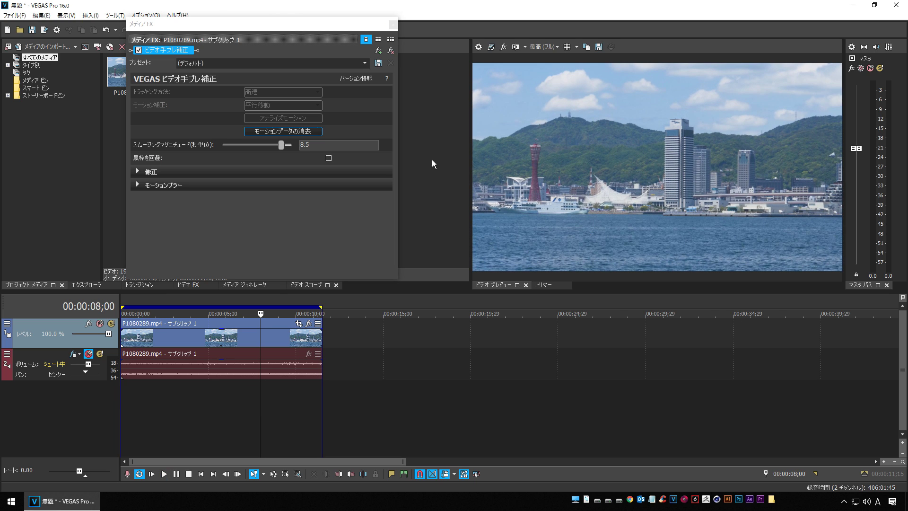
key("Return")
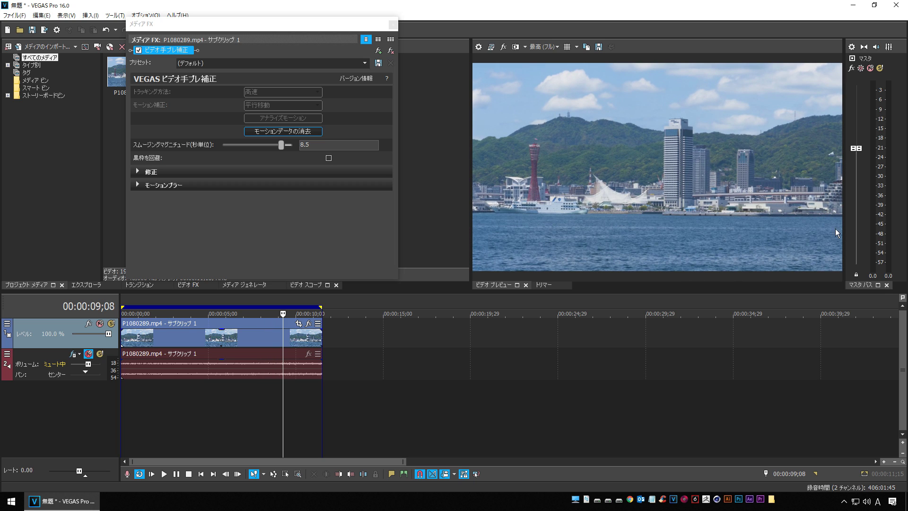
key("space")
key("j")
Step: Replay the subclip from about 5 seconds, stepping through frames to examine how the picture borders move
left_click(223, 405)
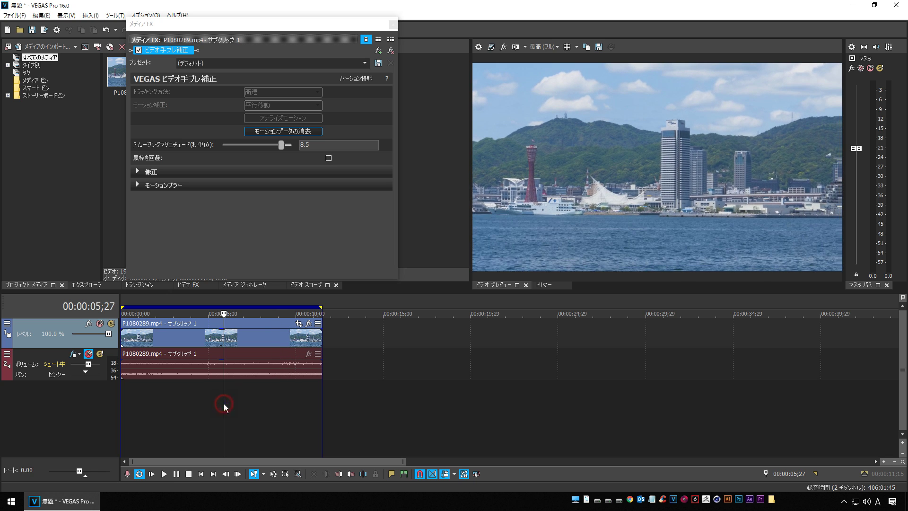
key("space")
key("Right")
key("Right")
key("Right")
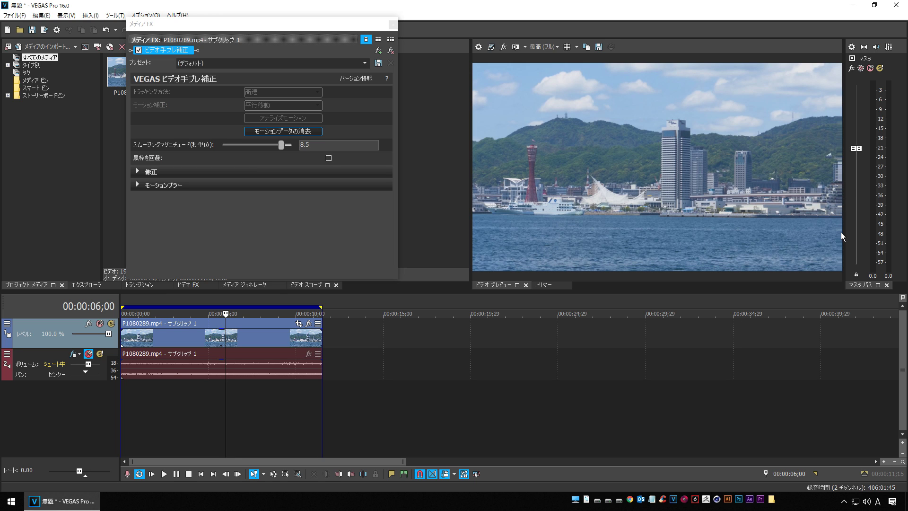
key("space")
left_click(210, 397)
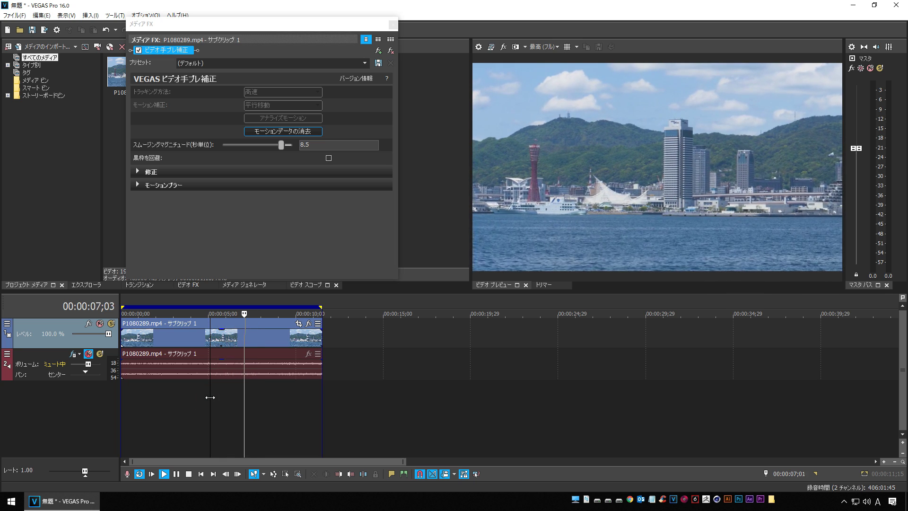
key("space")
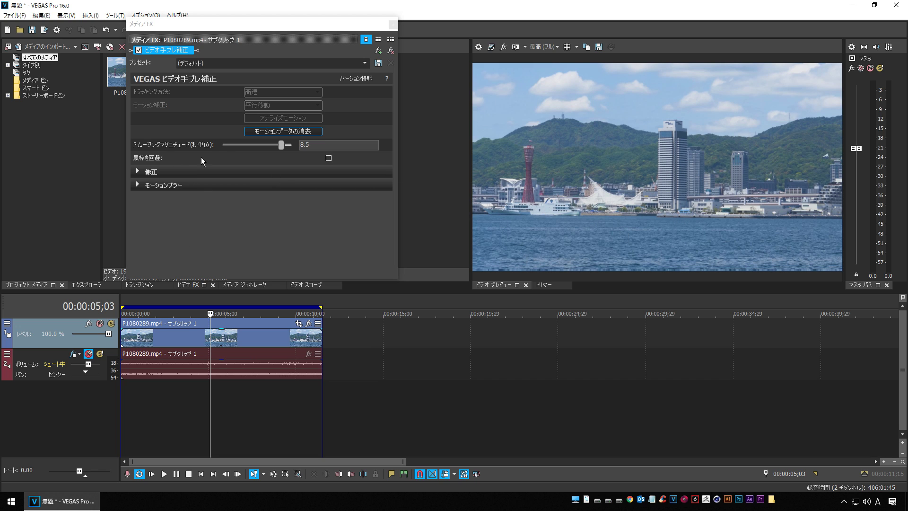
Step: Try the black-border avoidance option (黒枠を回避), undo it, and replay the subclip from about 4 seconds
left_click(328, 159)
key("ctrl+z")
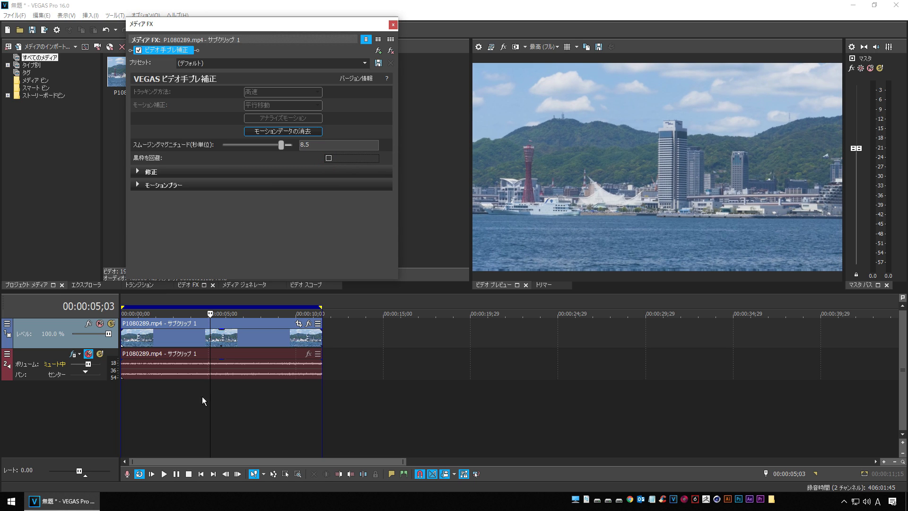
left_click(192, 398)
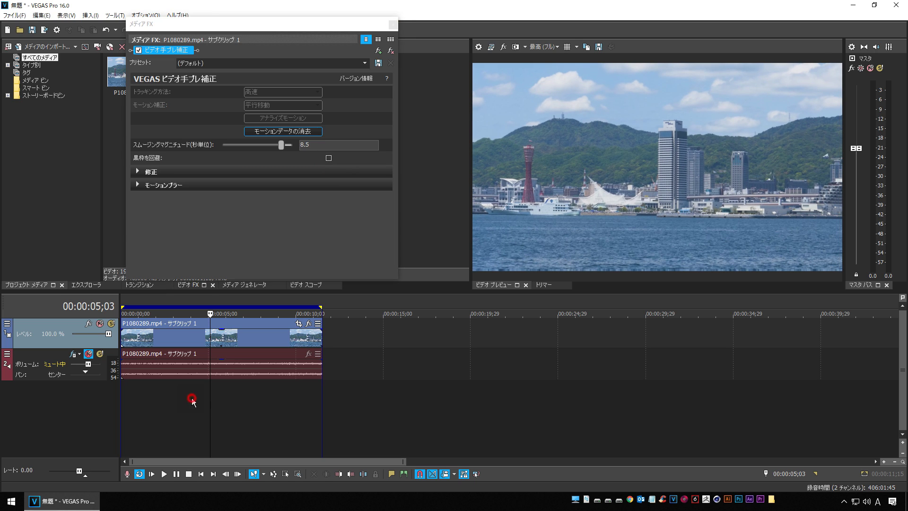
key("space")
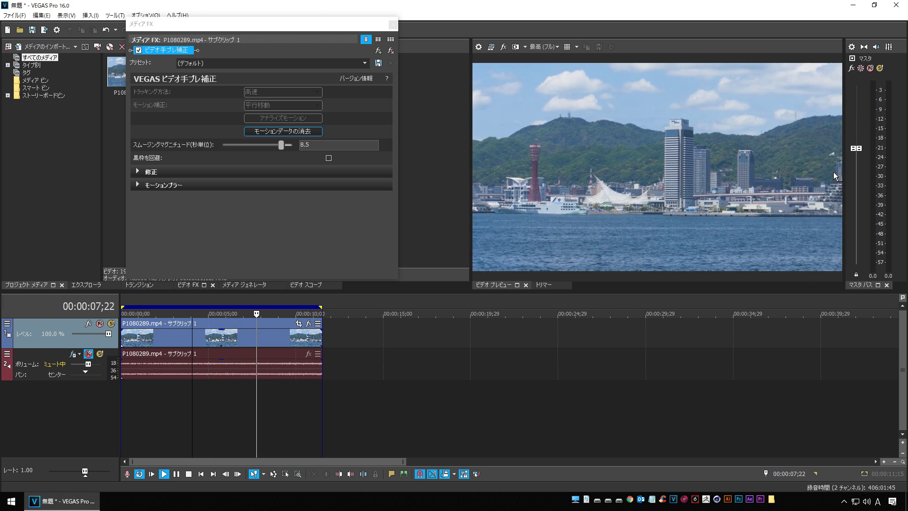
key("space")
Step: In the 修正 settings, try zoom (ズーム) values of 0.027 and 0.034, set it to 0.054 and replay the subclip
left_click(138, 172)
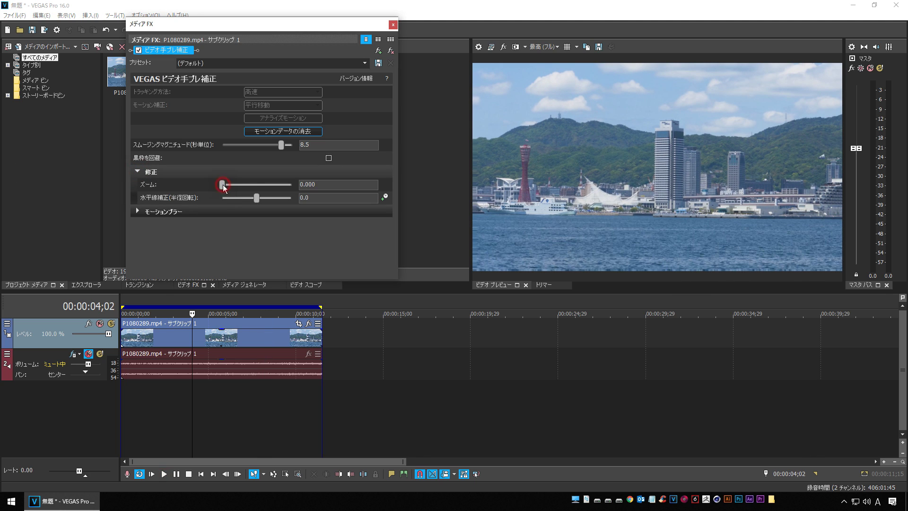
left_click_drag(223, 185, 227, 187)
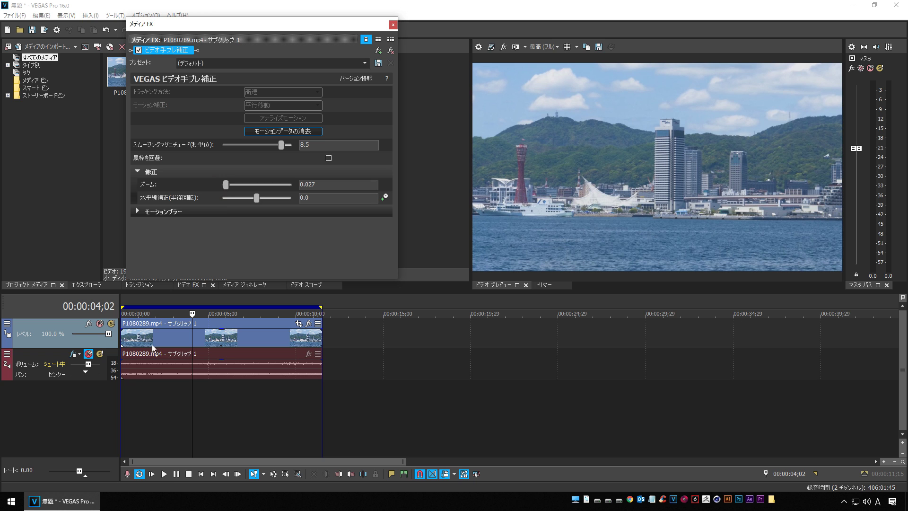
left_click(166, 398)
key("space")
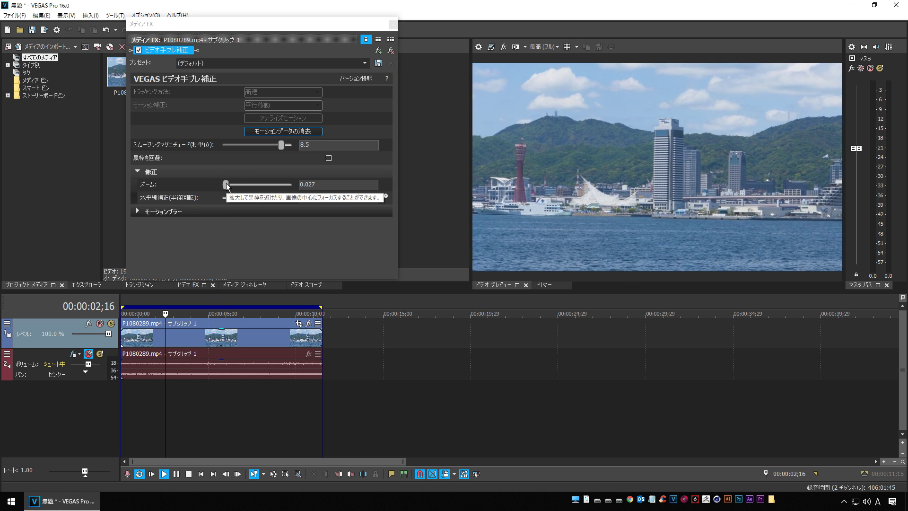
double_click(229, 187)
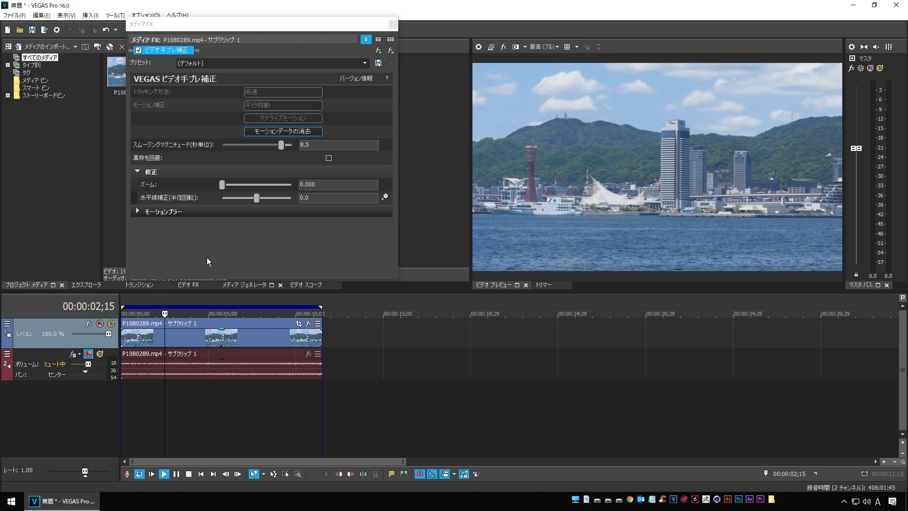
mouse_move(222, 188)
left_mouse_down()
mouse_move(278, 189)
mouse_move(226, 188)
left_mouse_up()
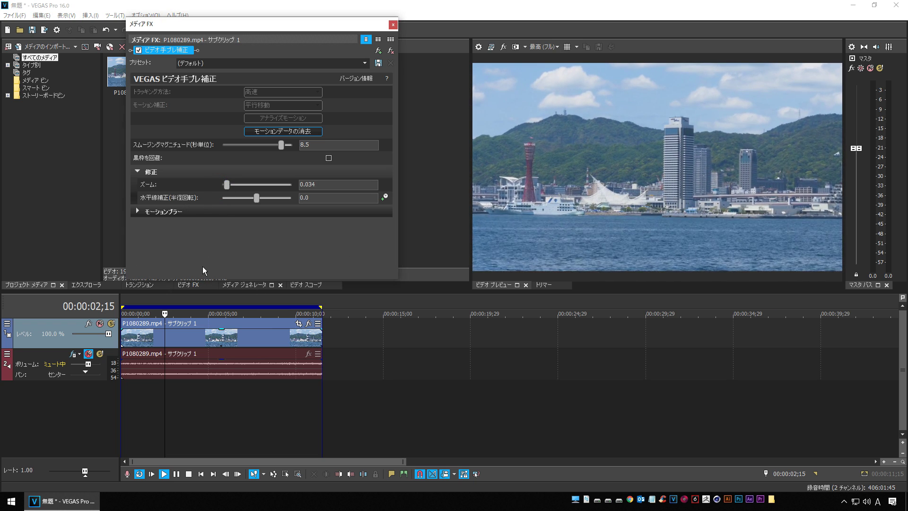
key("space")
left_click_drag(226, 186, 230, 188)
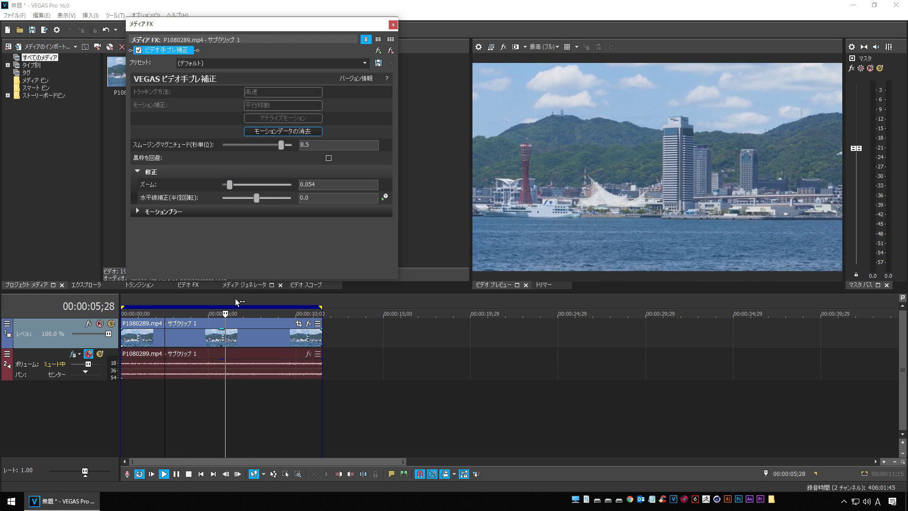
left_click(184, 397)
key("space")
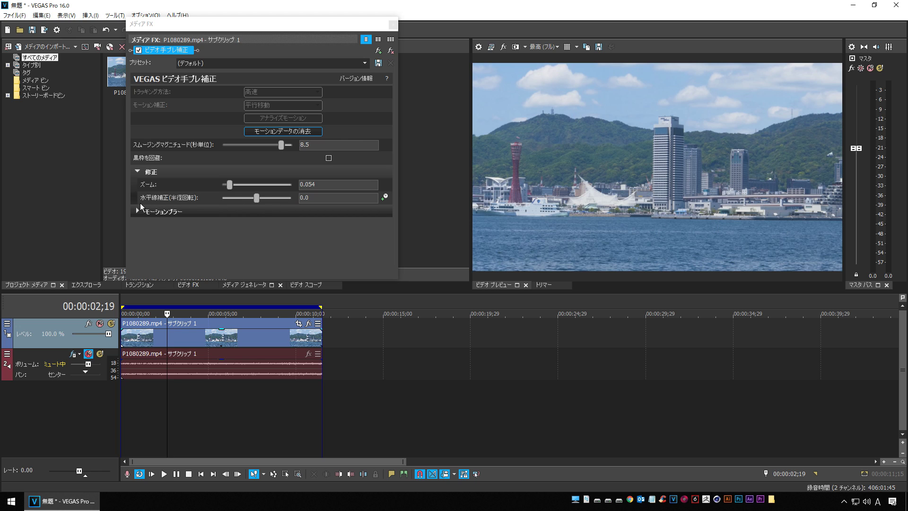
Step: Try a horizon correction (水平線補正) of 6.1, reset it, and set it to 0.2
left_click(256, 201)
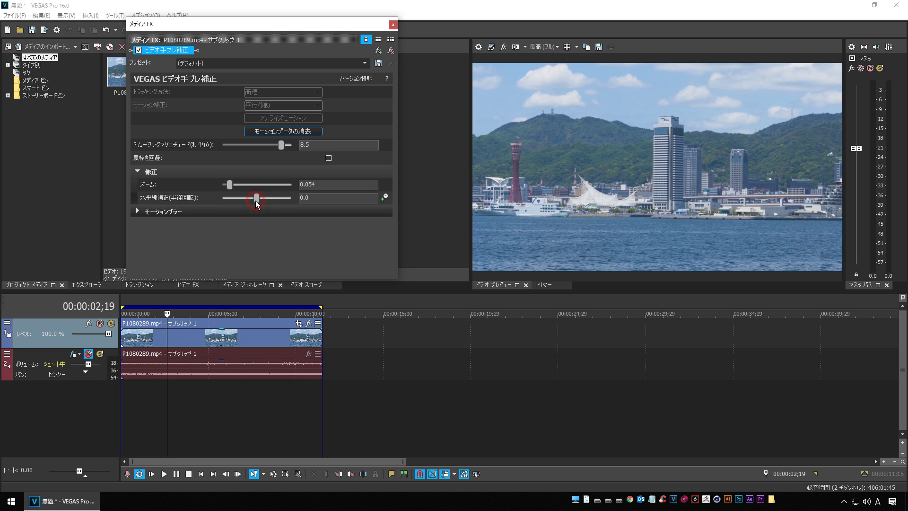
left_click_drag(256, 201, 258, 207)
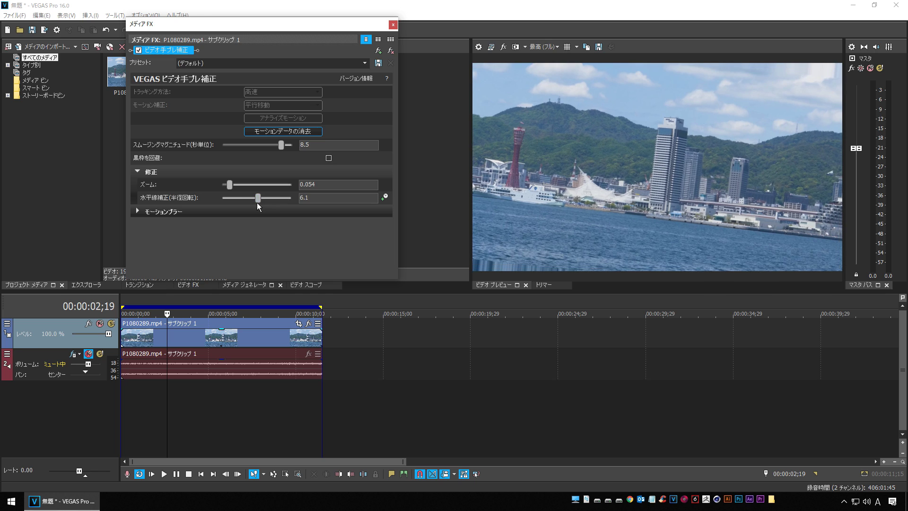
double_click(257, 202)
left_click(321, 198)
key("BackSpace")
type("2")
key("Return")
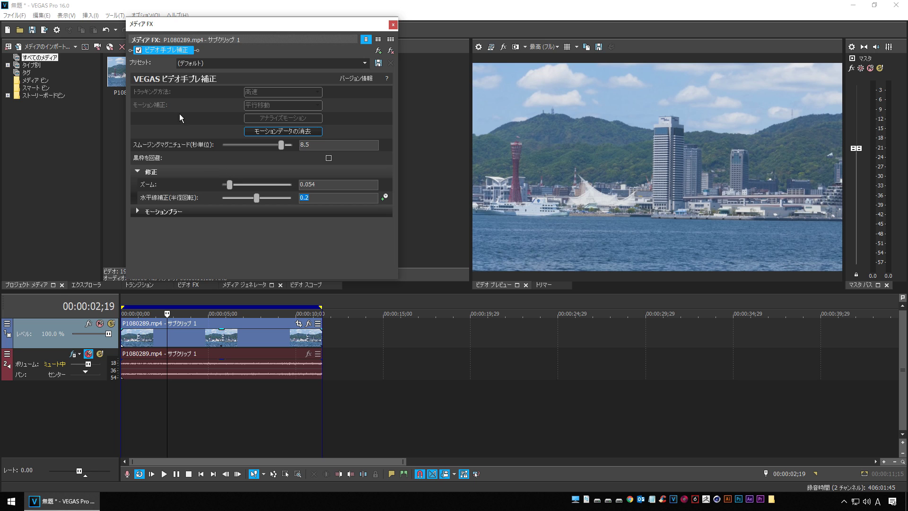
Step: Toggle the stabilization effect off and on to compare the horizon, and replay the subclip from about 4 seconds
left_click(140, 53)
left_click(140, 53)
left_click(138, 50)
left_click(139, 51)
left_click(139, 51)
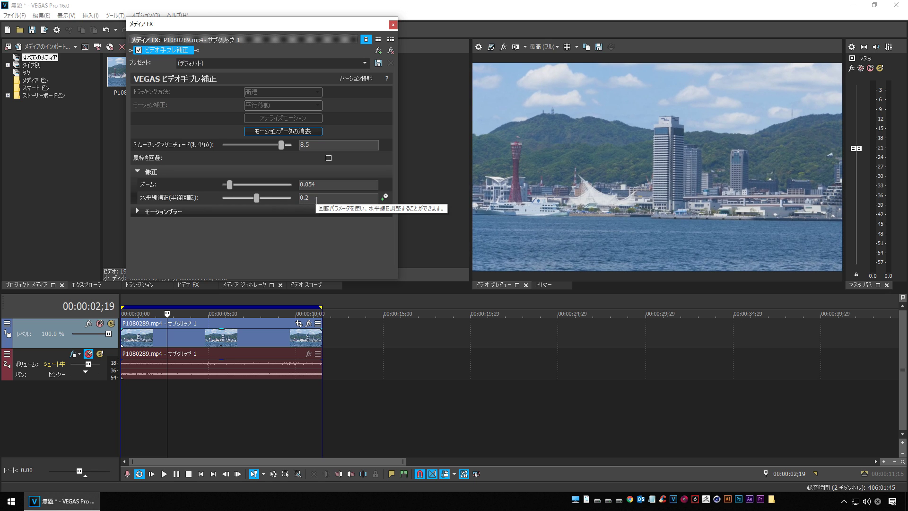
left_click(197, 408)
key("space")
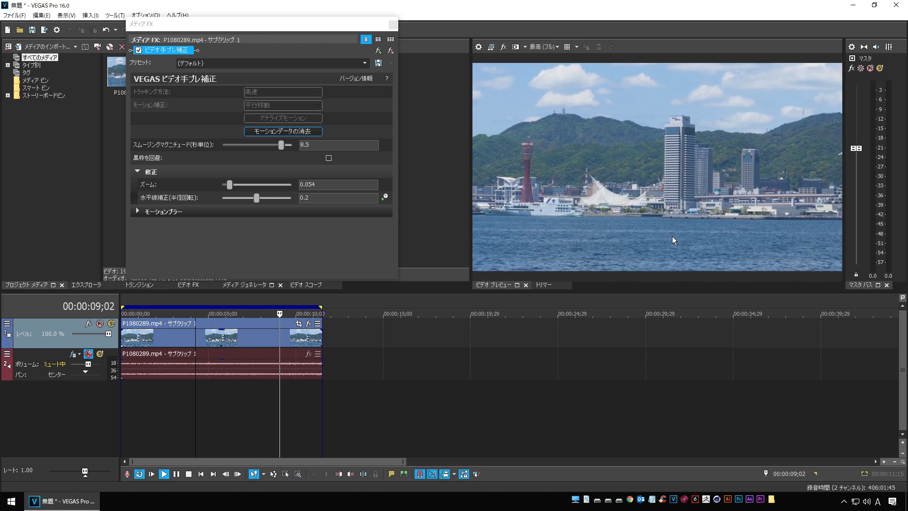
left_click(201, 410)
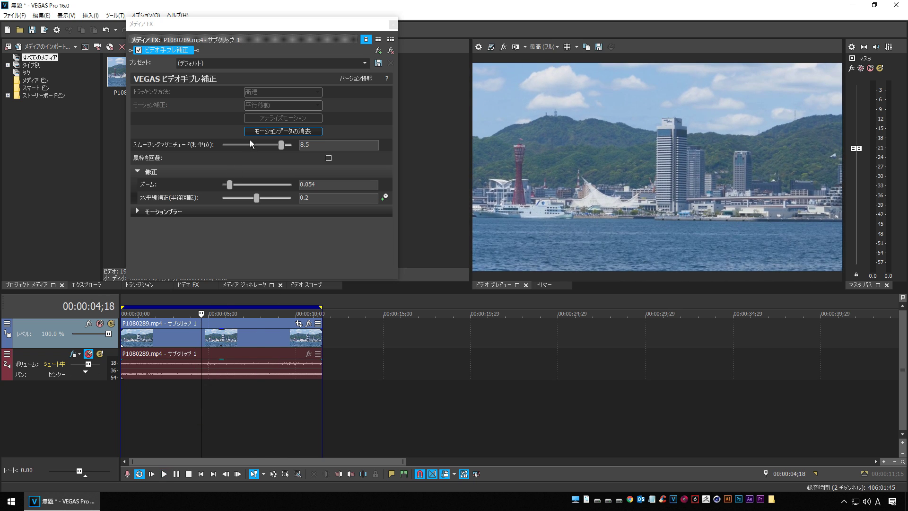
Step: Clear the motion data, set motion correction (モーション補正) to 類似度 and run the motion analysis (アナライズモーション) again
left_click(313, 132)
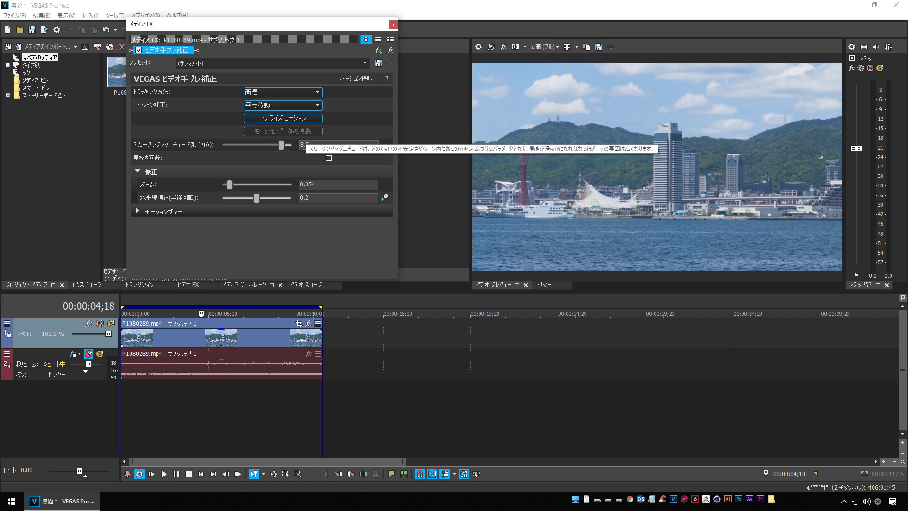
left_click(273, 105)
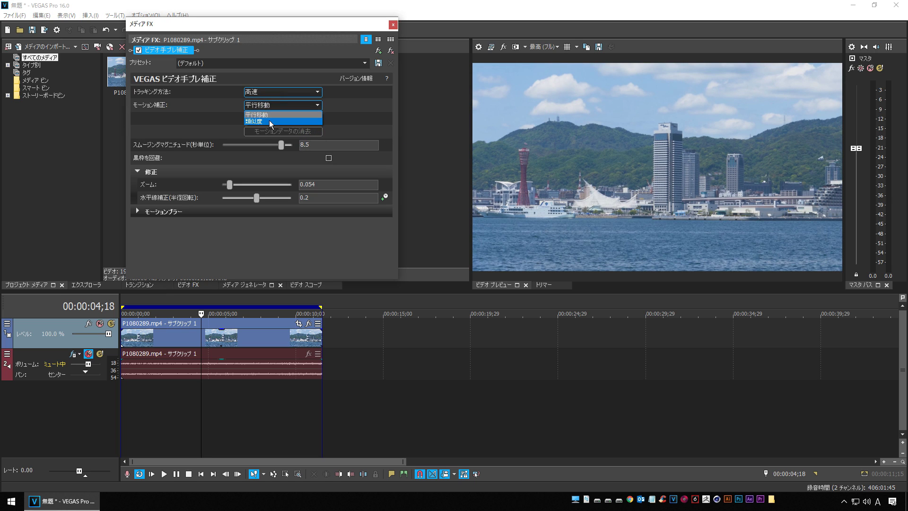
left_click(271, 121)
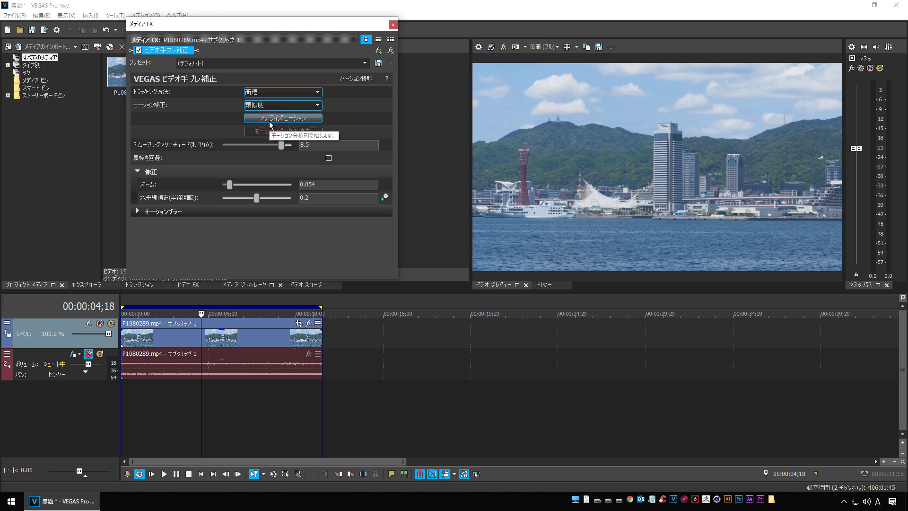
left_click(289, 118)
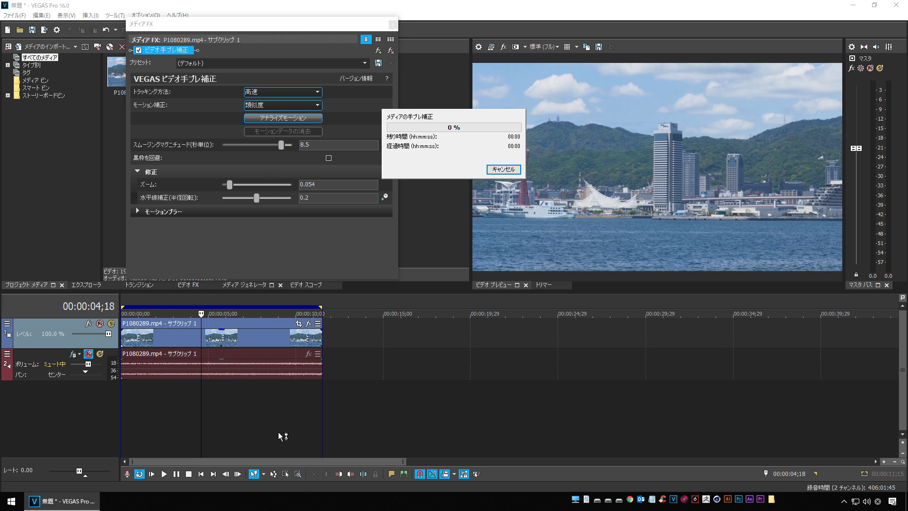
left_click(66, 505)
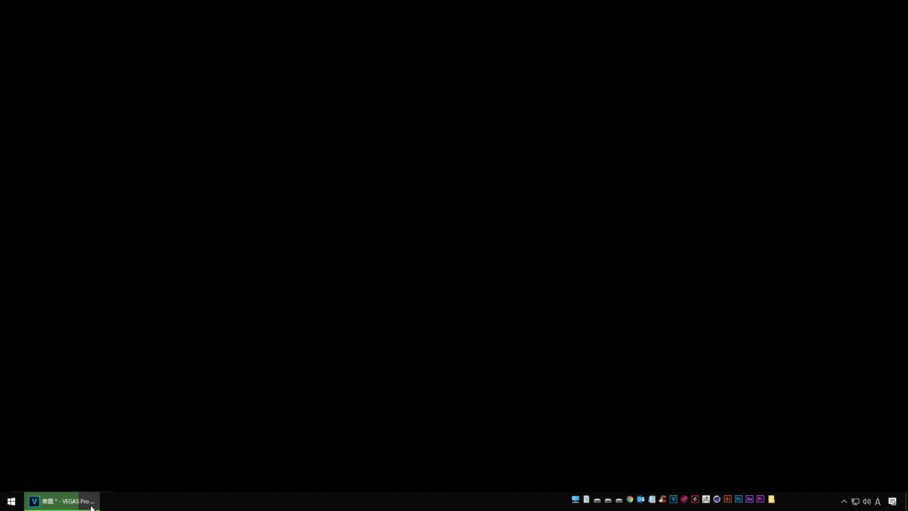
left_click(65, 505)
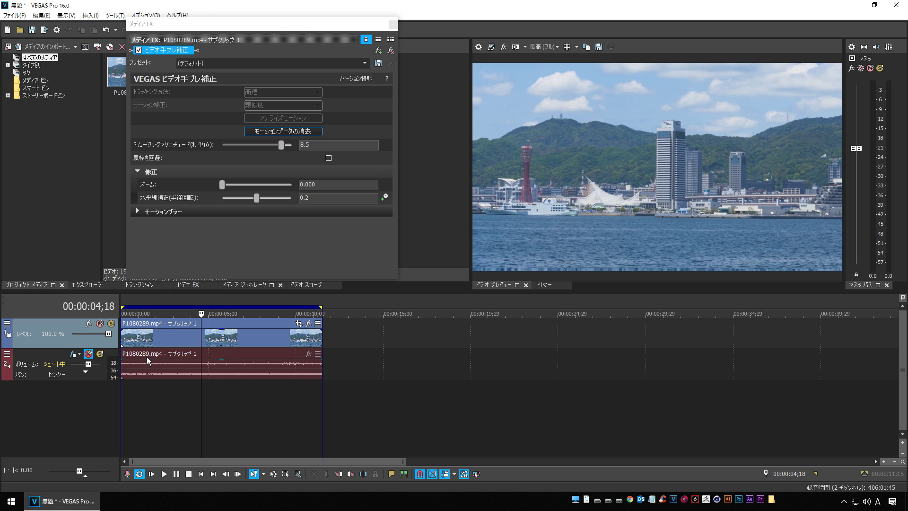
Step: Play the subclip with the smoothing magnitude (スムージングマグニチュード) at 1.3, and raise it to 6.6 to compare
left_click_drag(283, 150, 232, 148)
left_click(158, 403)
key("space")
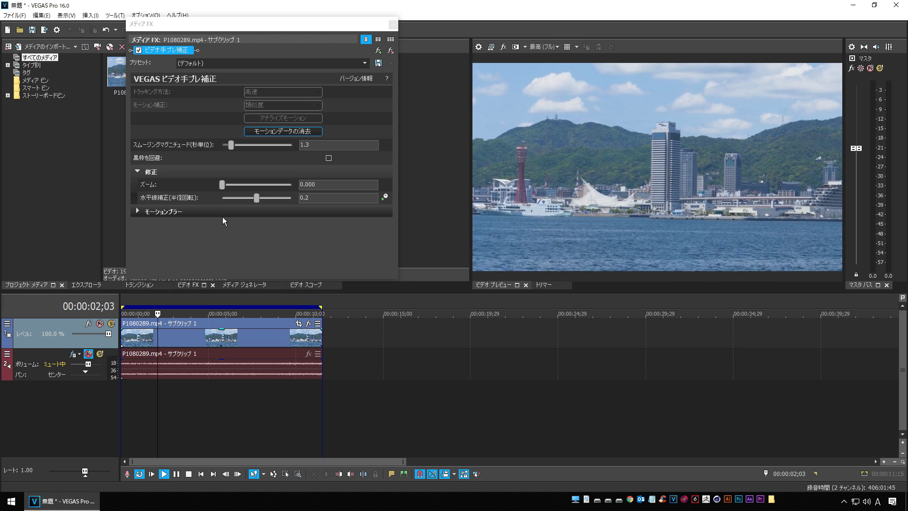
left_click_drag(230, 146, 269, 150)
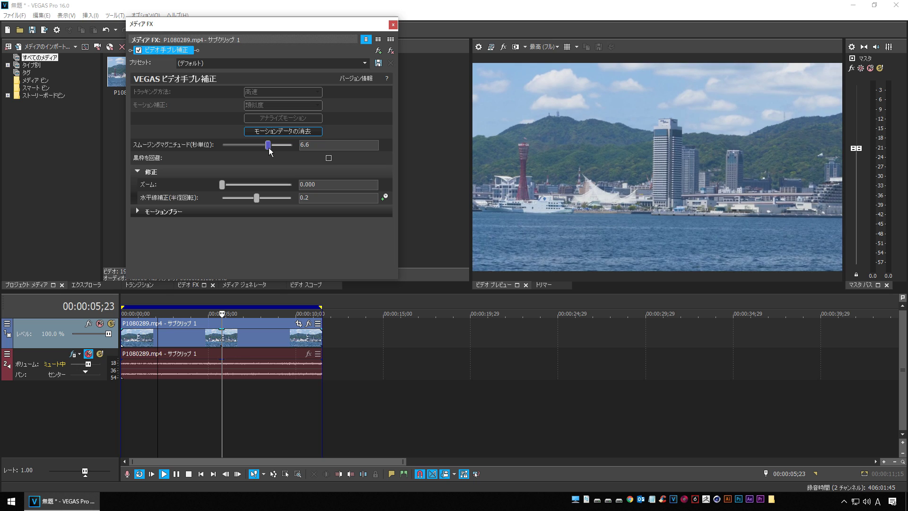
left_click(180, 422)
Step: Set the horizon correction to 0.0 and the smoothing magnitude to 10.0, and replay from about 4 seconds
left_click(325, 201)
type("0")
key("Return")
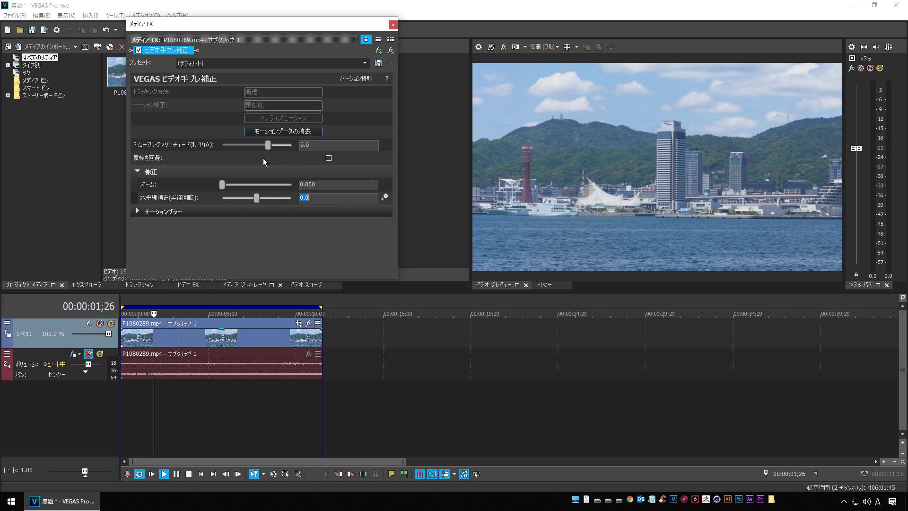
left_click_drag(268, 149, 280, 149)
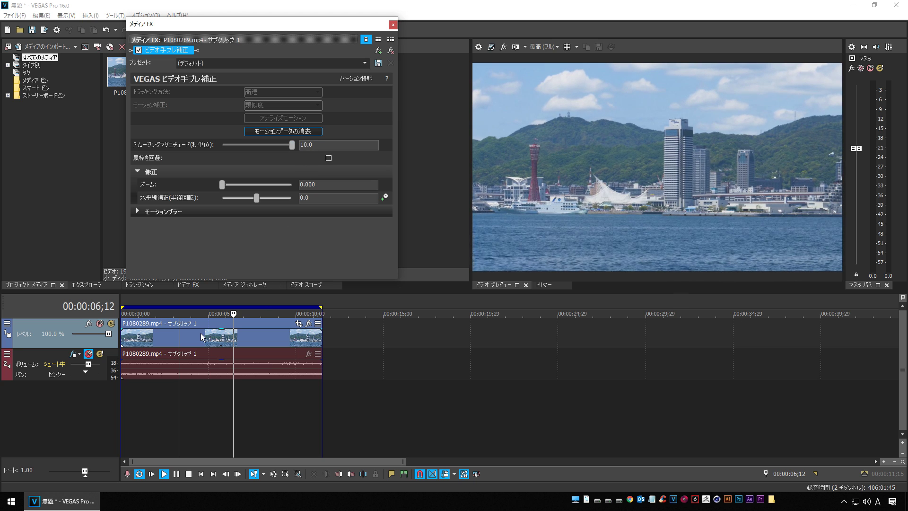
left_click(198, 396)
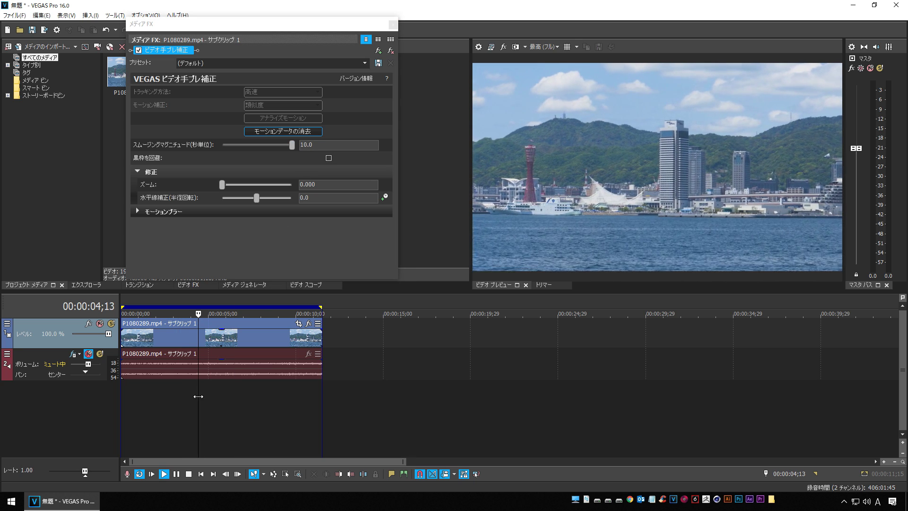
Step: Raise the zoom (ズーム) to 0.051, toggle the stabilization effect off and on during playback to compare, and stop playback
left_click(222, 185)
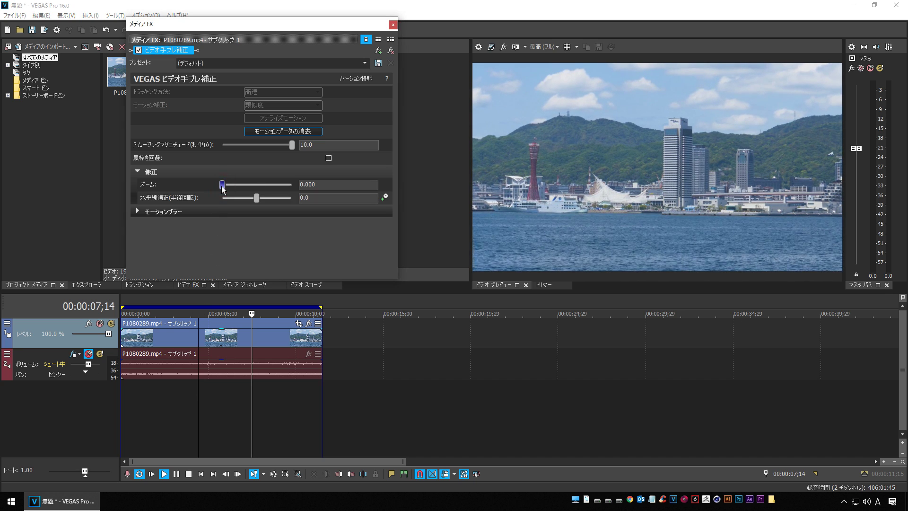
left_click_drag(222, 187, 229, 187)
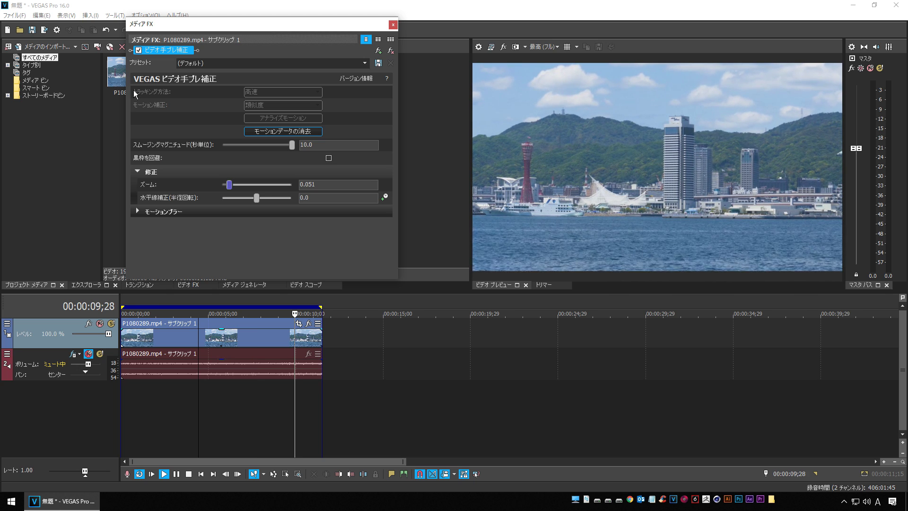
left_click(138, 50)
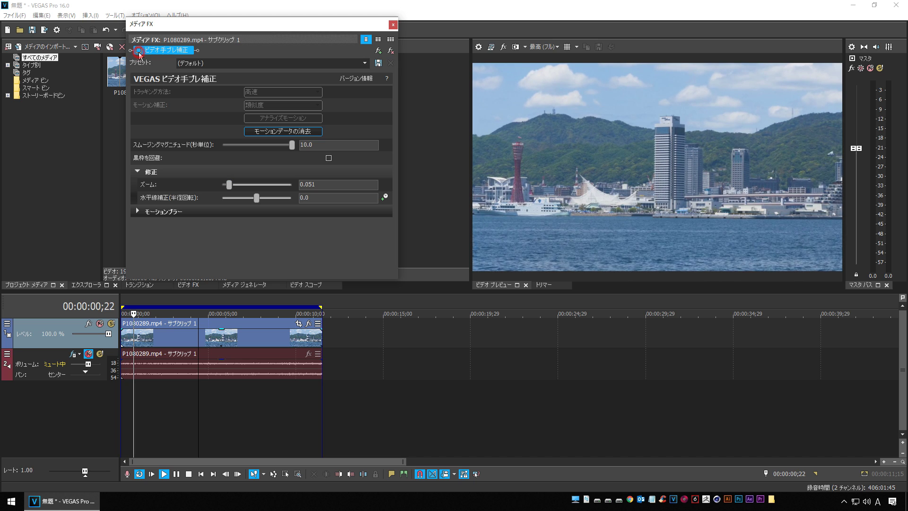
left_click(139, 53)
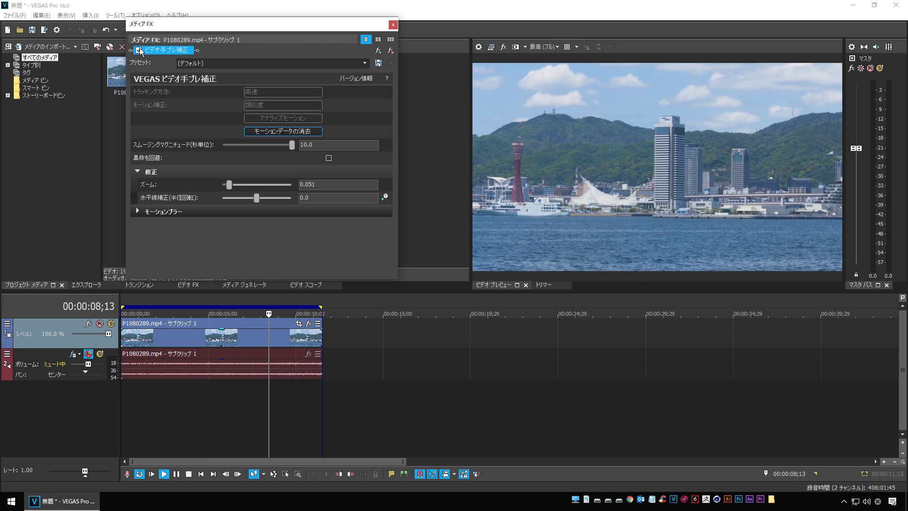
left_click(140, 50)
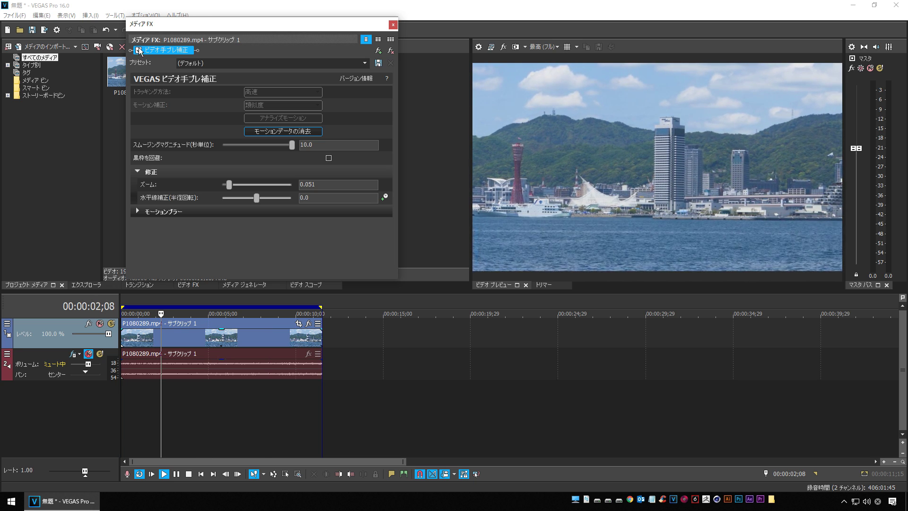
left_click(189, 474)
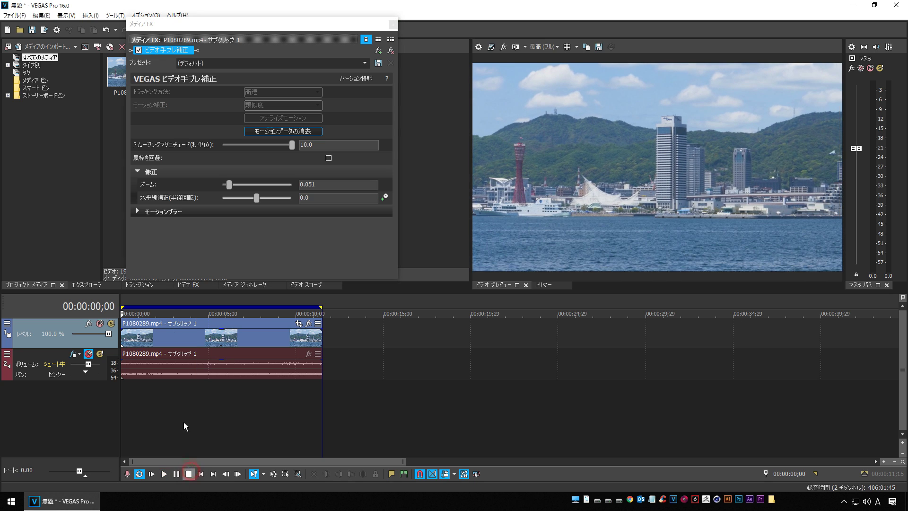
Step: Enable motion blur for camera pans (モーションブラーのカメラパンへの適用) and set its activation threshold (活性化しきい値) to 56 pixels
left_click(136, 211)
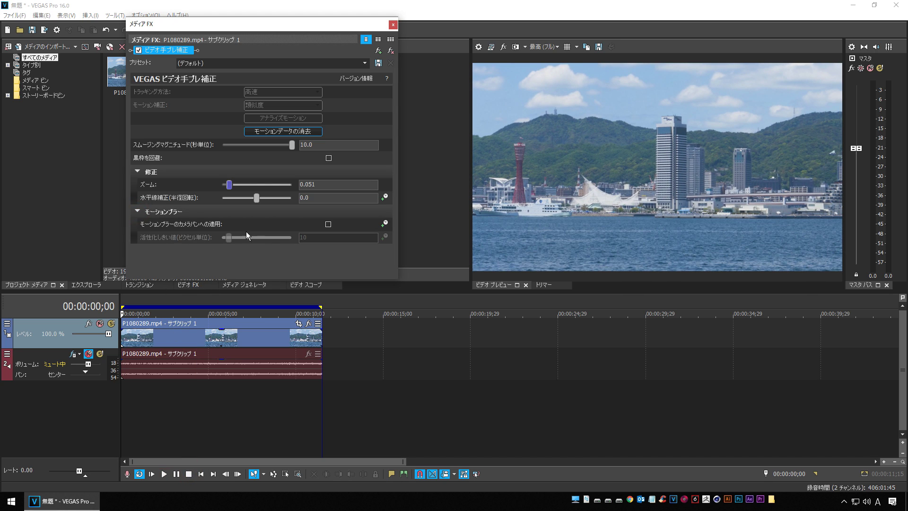
left_click(328, 224)
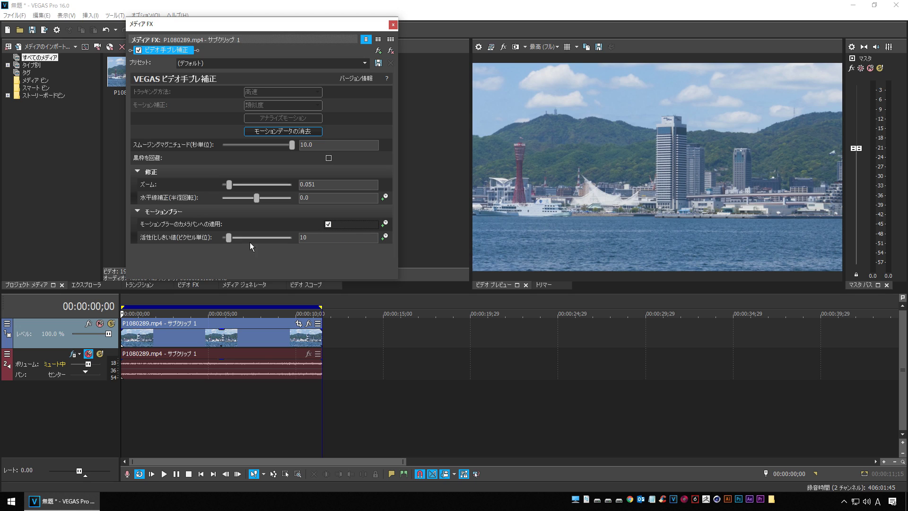
left_click_drag(229, 238, 261, 243)
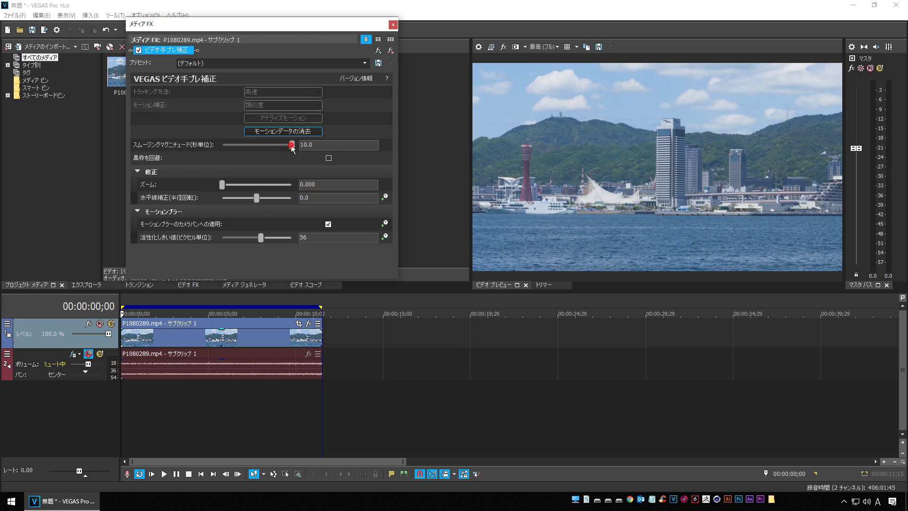
Step: Try lower and higher smoothing magnitudes (スムージングマグニチュード) and settle on 8.2
left_click_drag(288, 145, 269, 147)
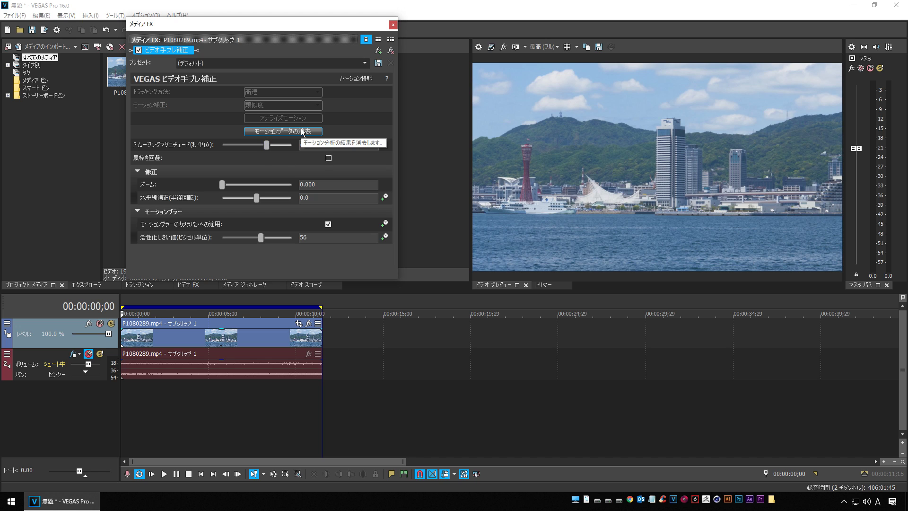
mouse_move(263, 149)
left_mouse_down()
mouse_move(244, 146)
mouse_move(280, 145)
left_mouse_up()
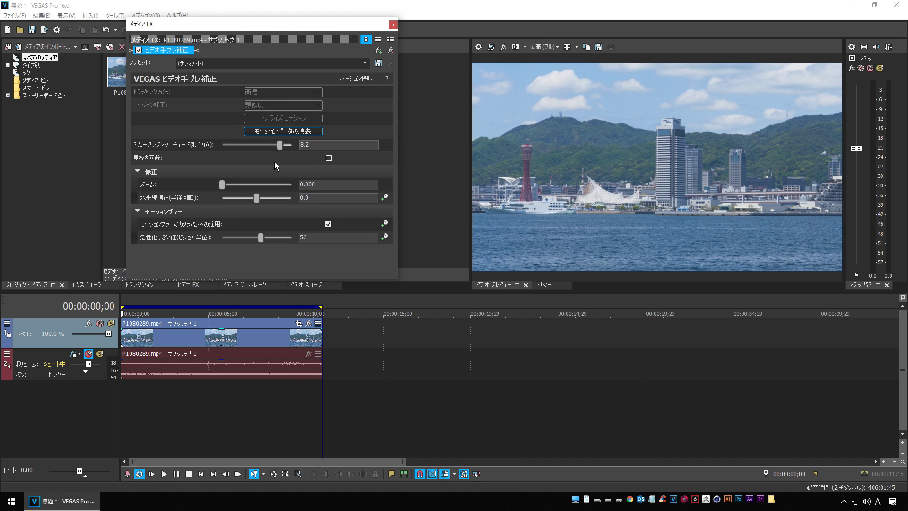
left_click_drag(280, 145, 291, 145)
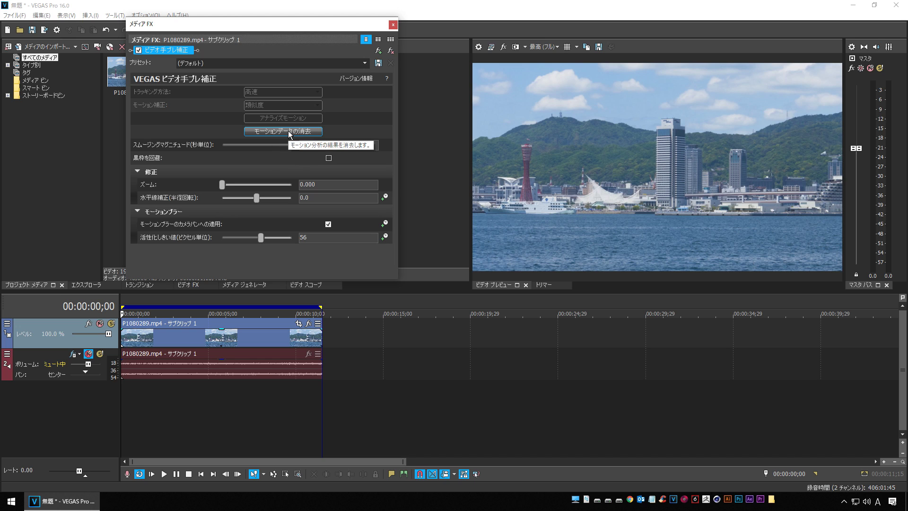
mouse_move(292, 145)
left_mouse_down()
mouse_move(244, 156)
mouse_move(282, 152)
left_mouse_up()
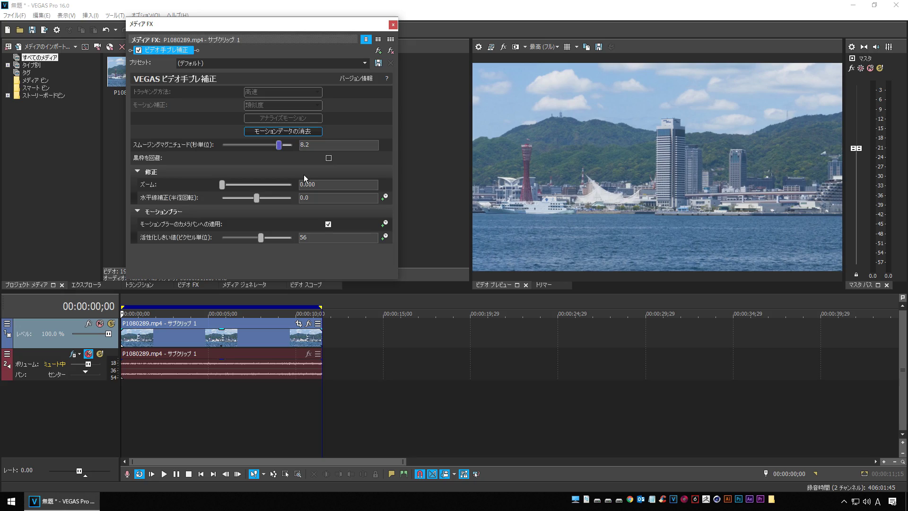